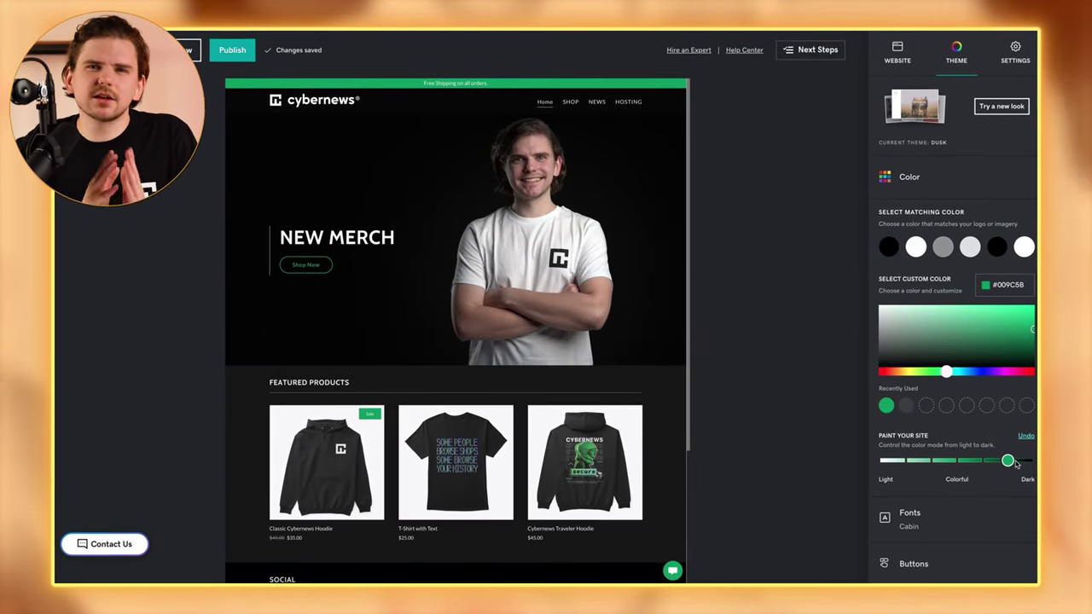
- Shift the Theme colour hue from green to purple so the accent reads #99009C
left_click_drag(1003, 462, 982, 461)
- Browse the General > Content section layouts available for a new homepage section
left_click(950, 372)
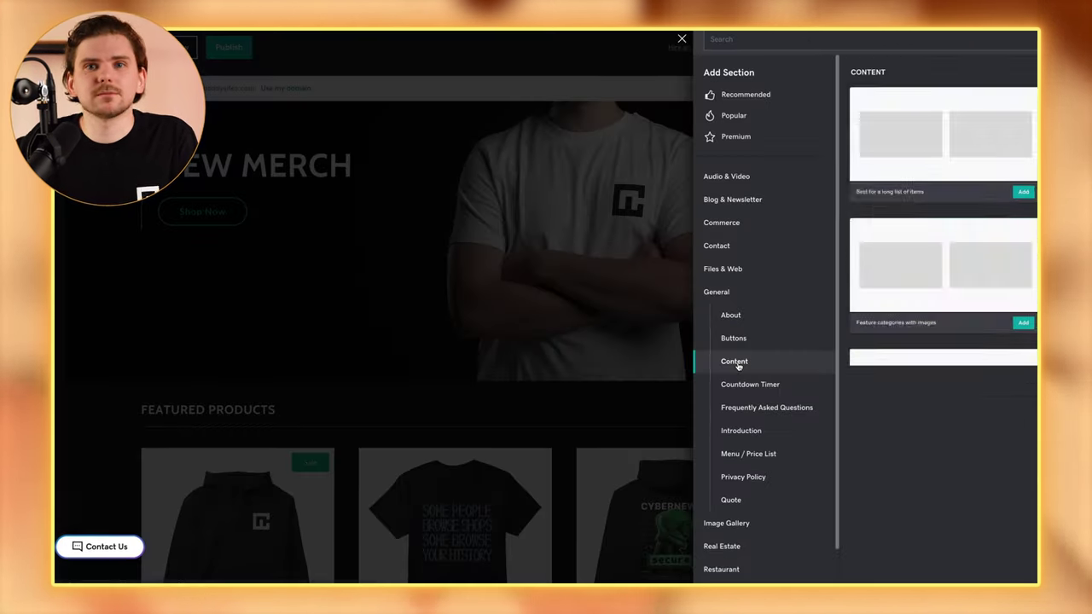
scroll(970, 449, "down", 3)
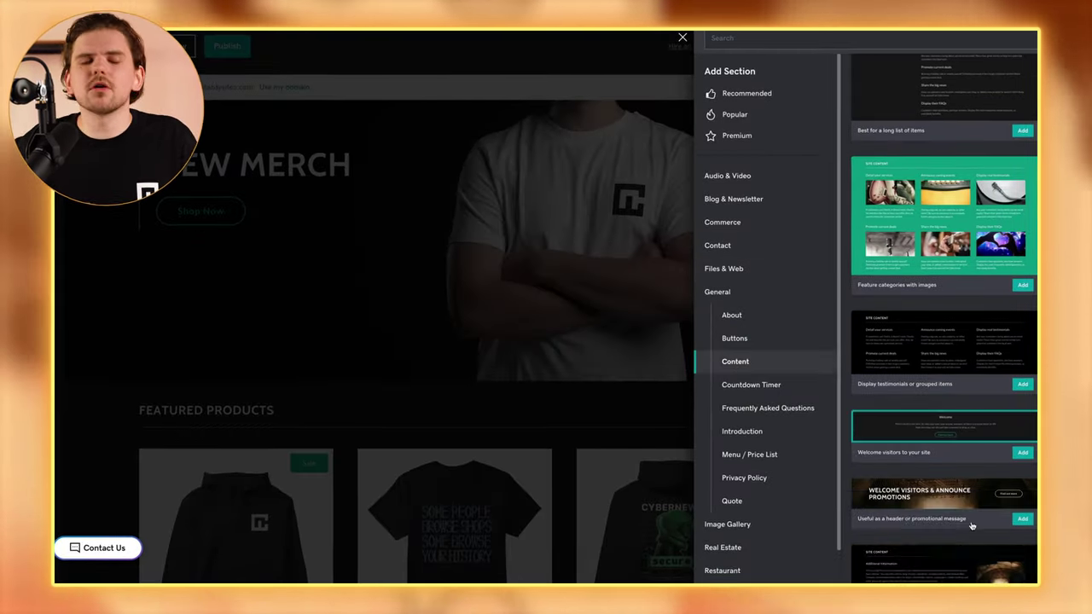
scroll(973, 512, "down", 3)
scroll(964, 525, "down", 1)
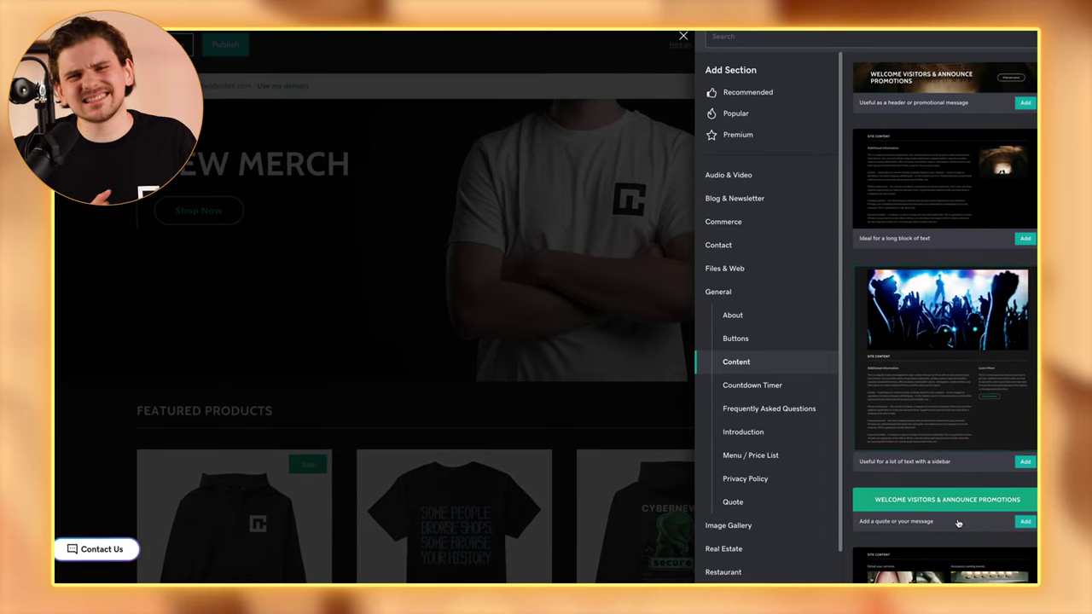
scroll(958, 523, "down", 3)
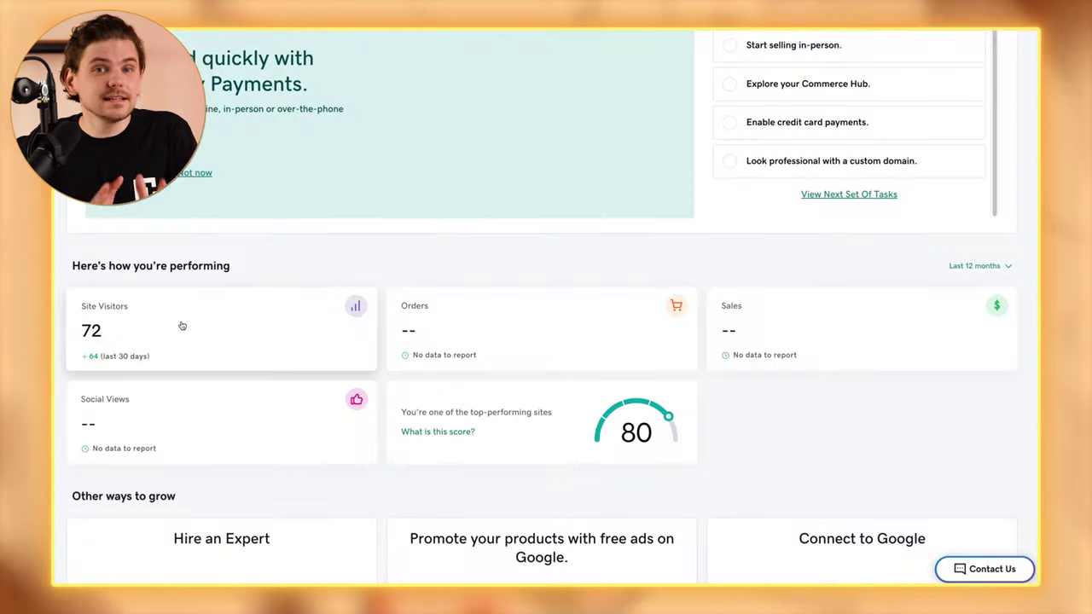
- View the Site Visitors chart to check visitor numbers
left_click(173, 322)
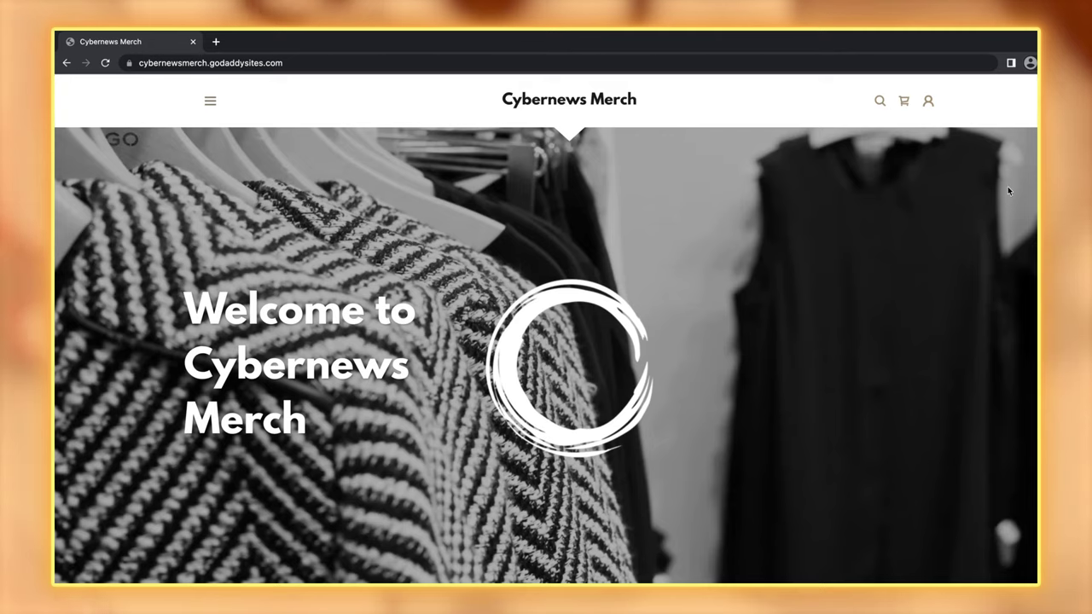
- Scroll down the live Cybernews Merch store past Featured Products toward About Us
scroll(1007, 191, "down", 10)
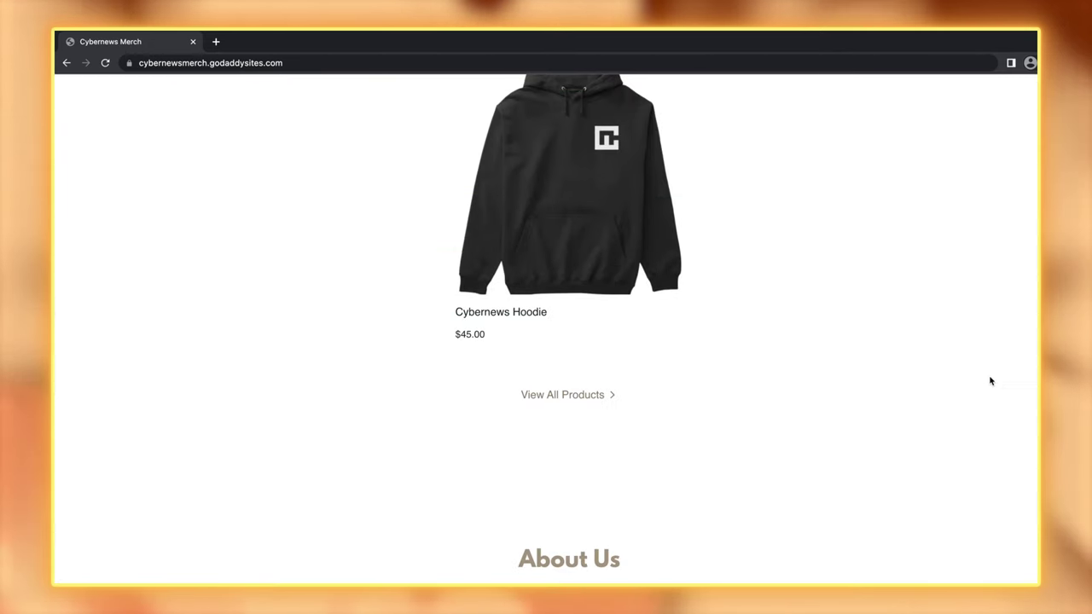
scroll(1027, 385, "down", 5)
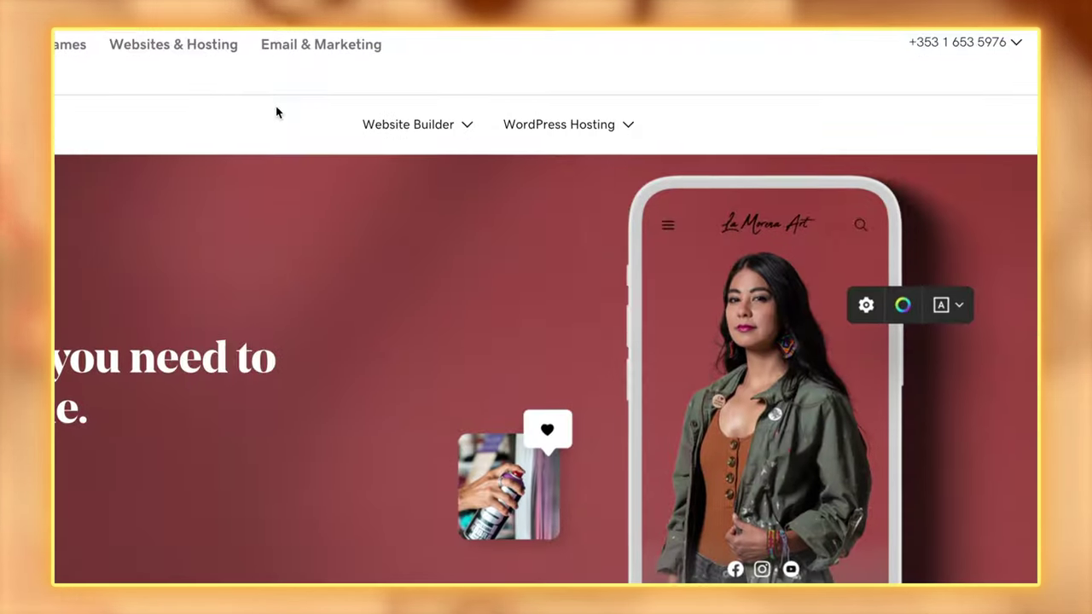
- Go to Website Builder > Website Templates and scroll through the template gallery
left_click(454, 107)
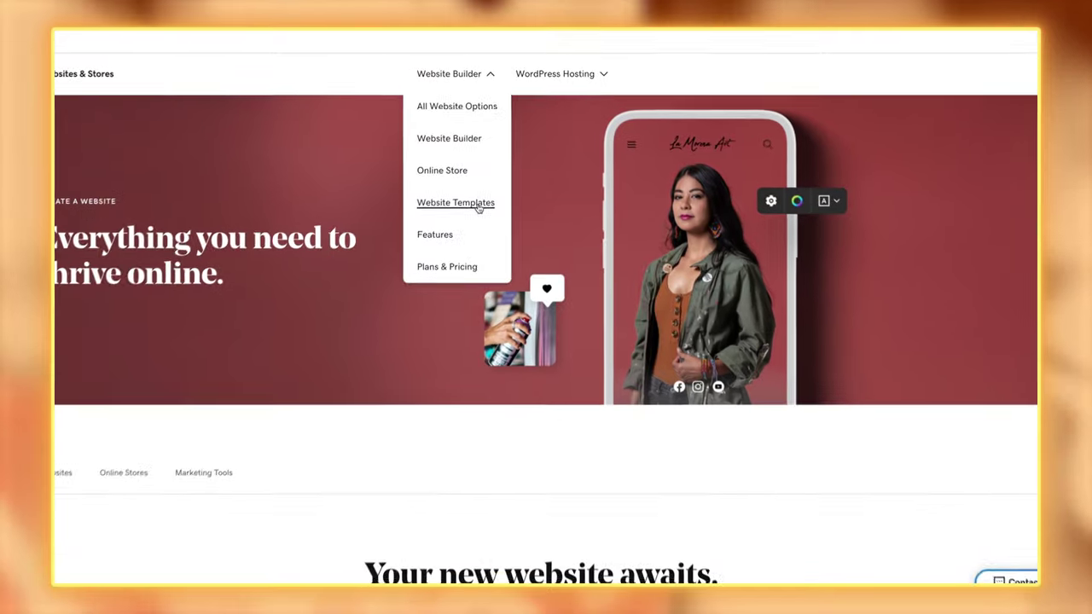
left_click(469, 270)
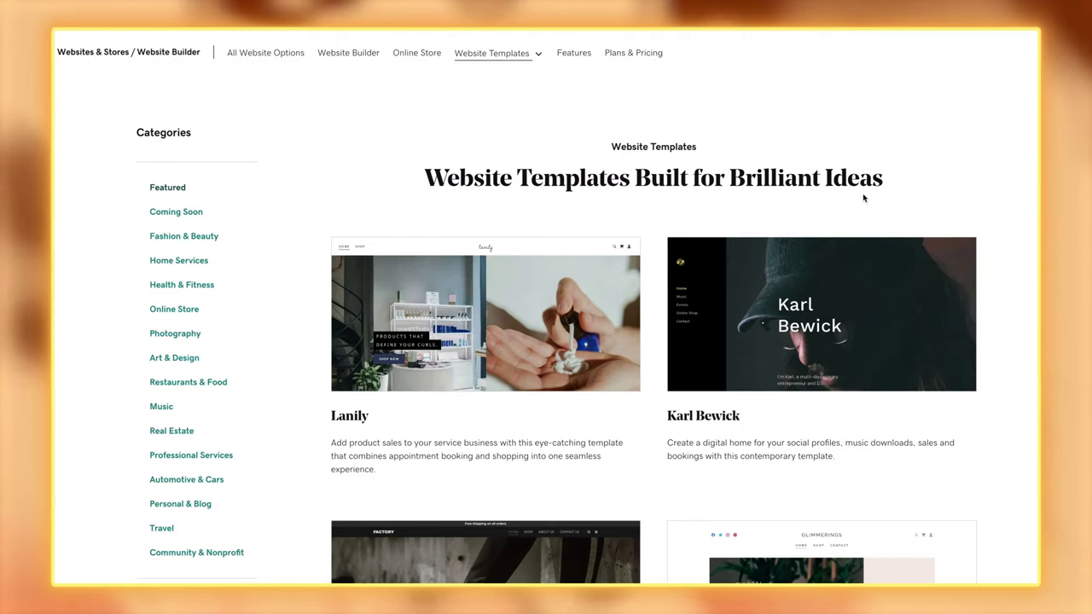
scroll(1032, 177, "down", 6)
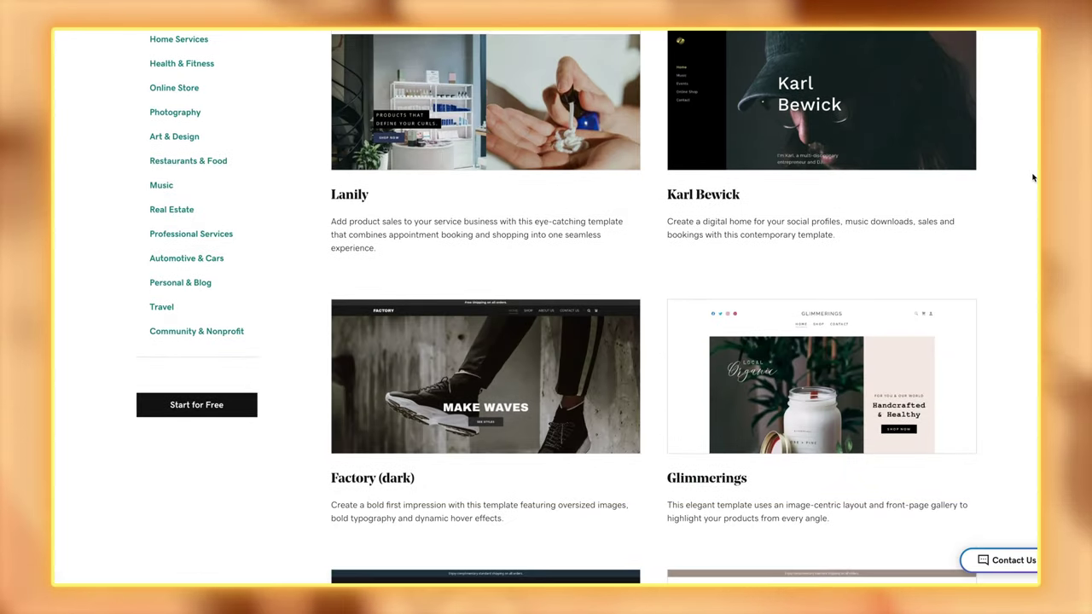
scroll(1032, 177, "down", 6)
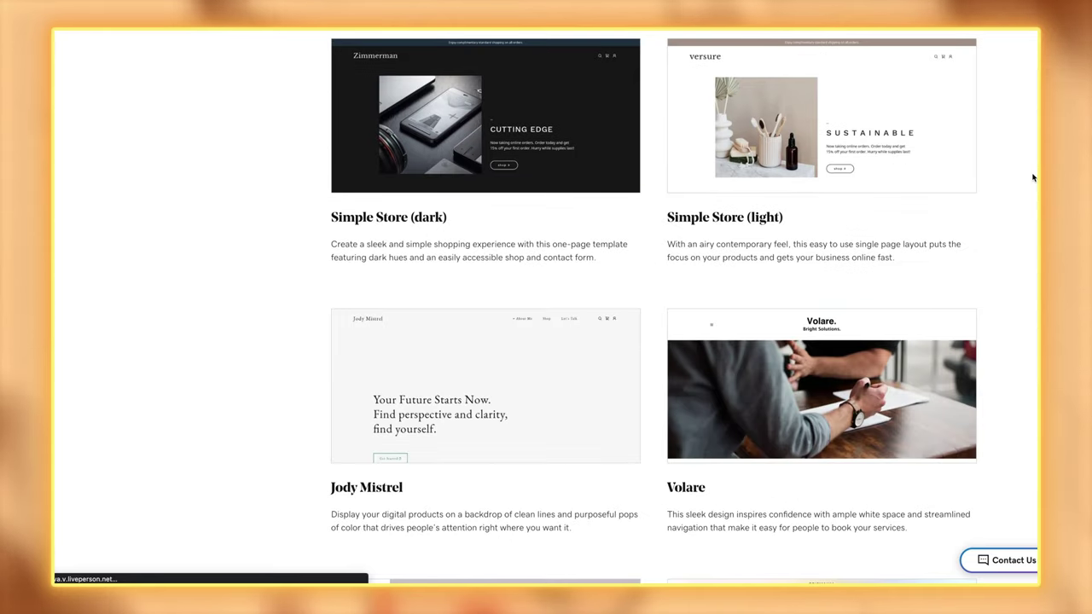
scroll(1032, 177, "down", 6)
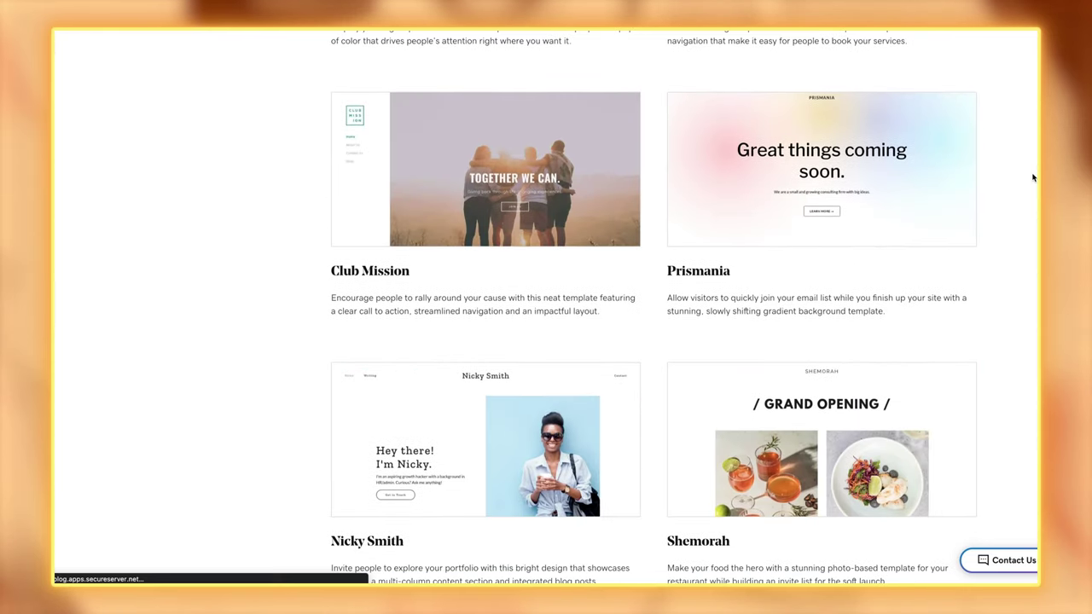
scroll(1032, 177, "down", 3)
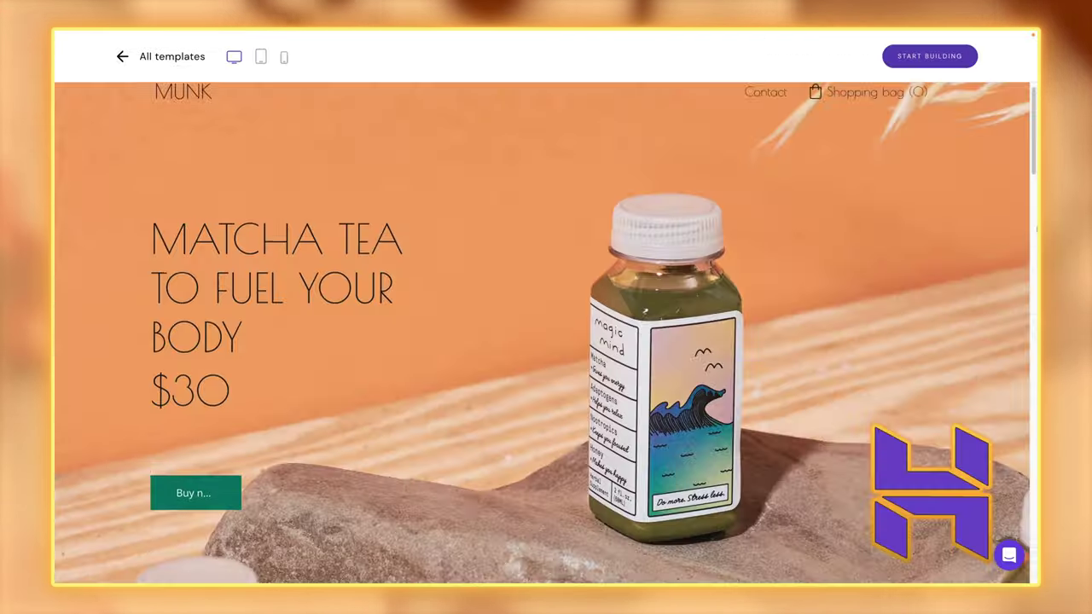
scroll(546, 307, "down", 3)
scroll(546, 333, "down", 5)
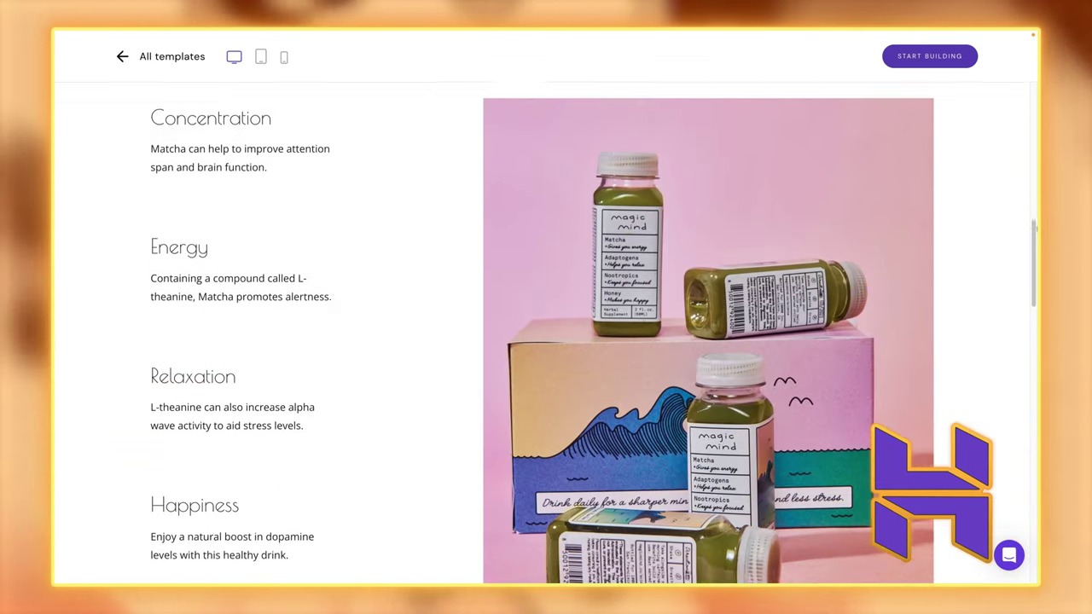
scroll(546, 333, "down", 3)
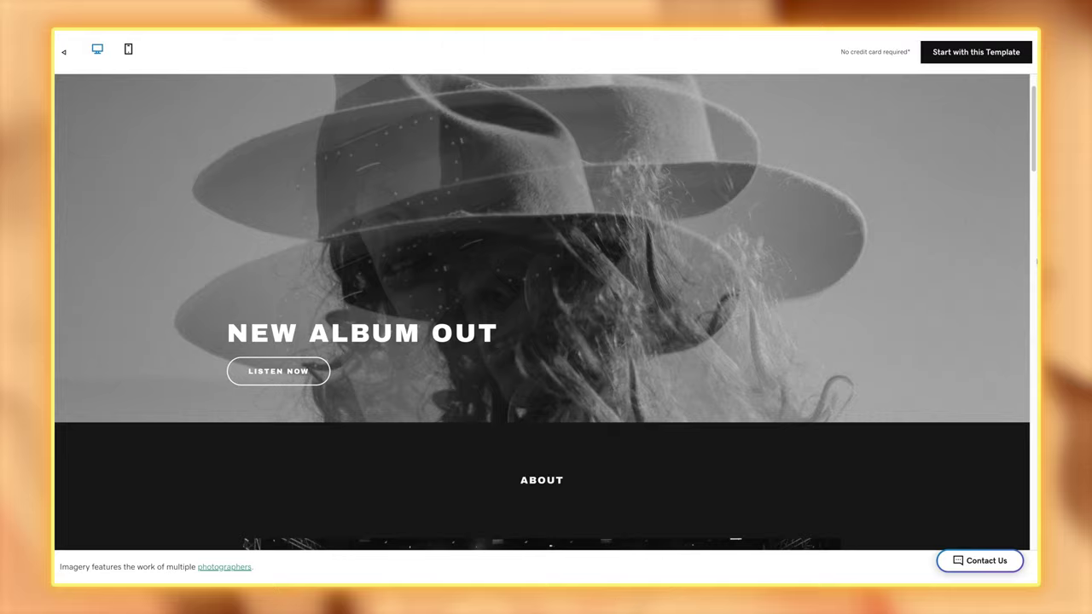
scroll(545, 333, "down", 1)
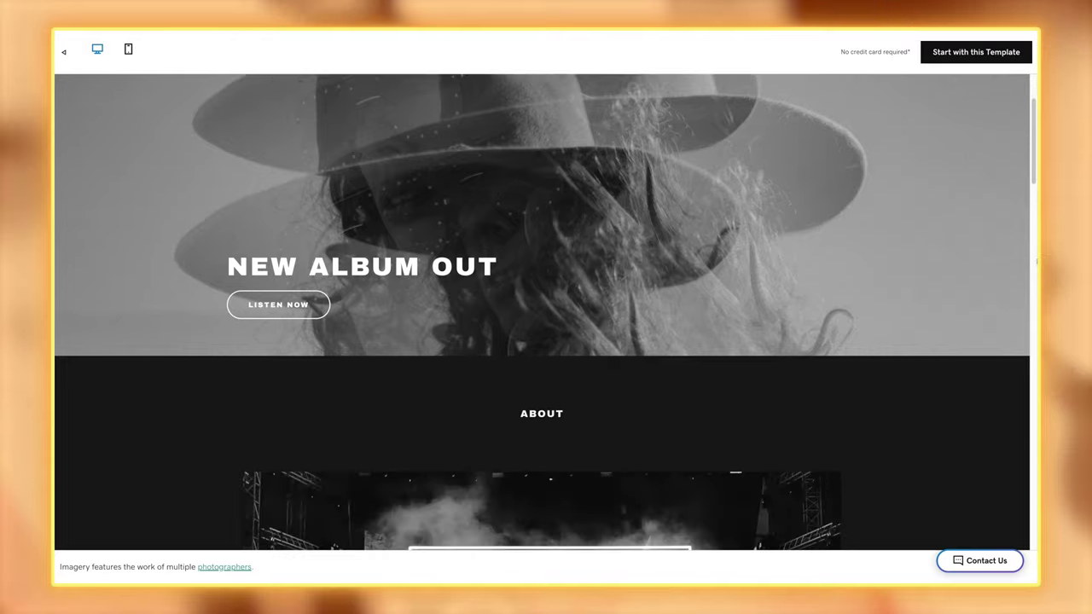
scroll(546, 333, "down", 3)
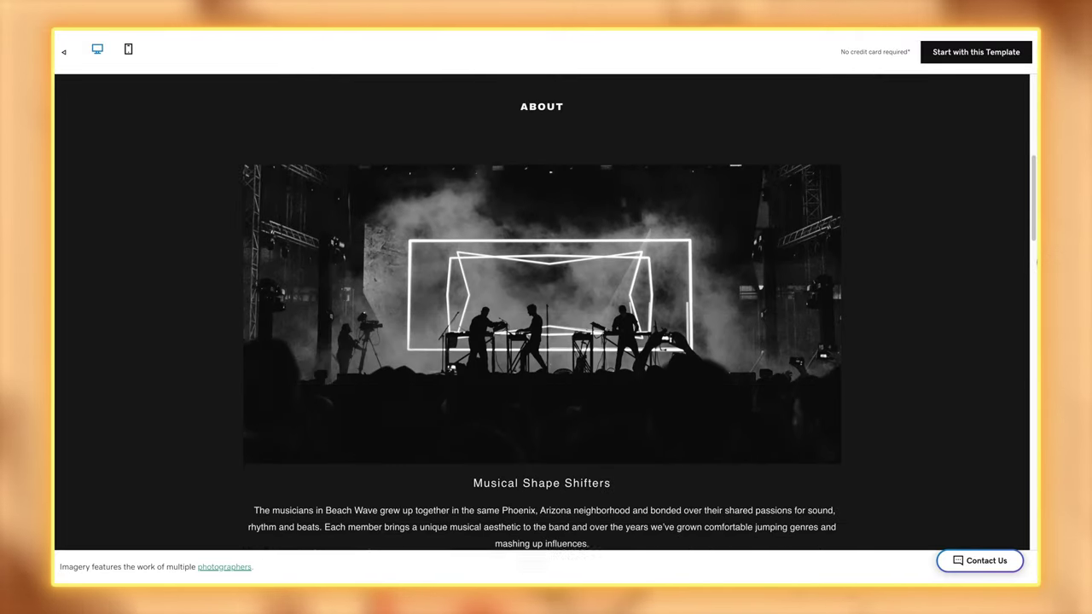
scroll(546, 333, "down", 1)
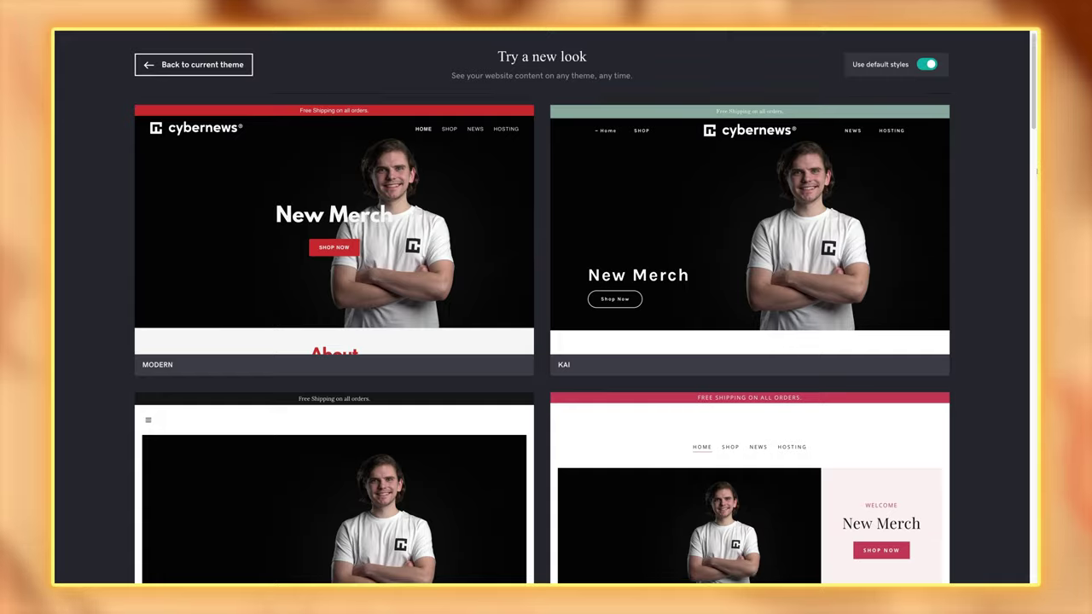
scroll(542, 341, "down", 5)
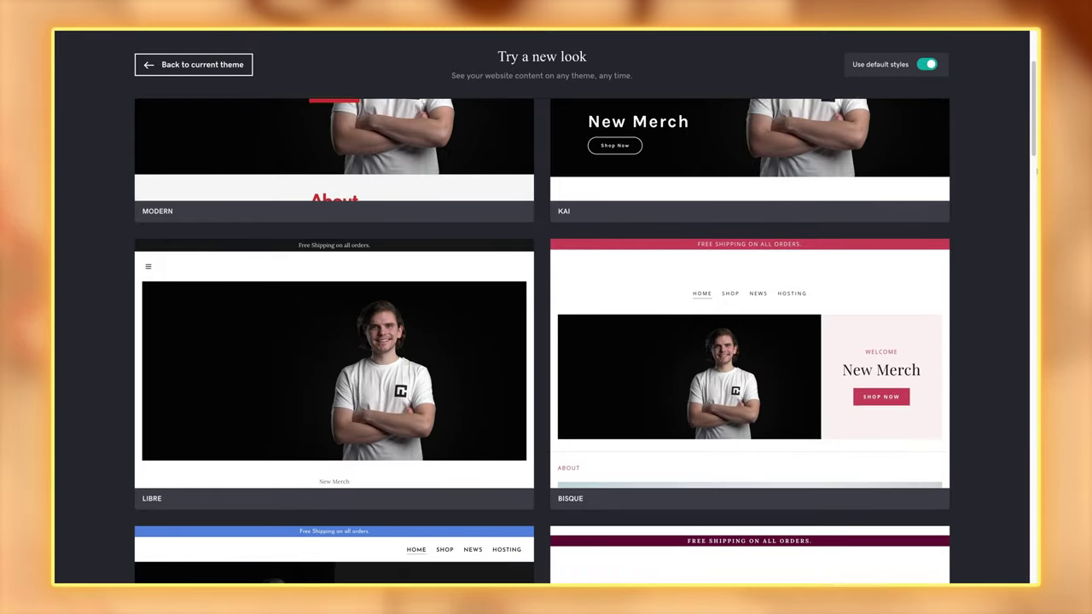
- Scroll the Try a new look gallery, apply the Highlight theme, and review the preview
scroll(541, 342, "down", 4)
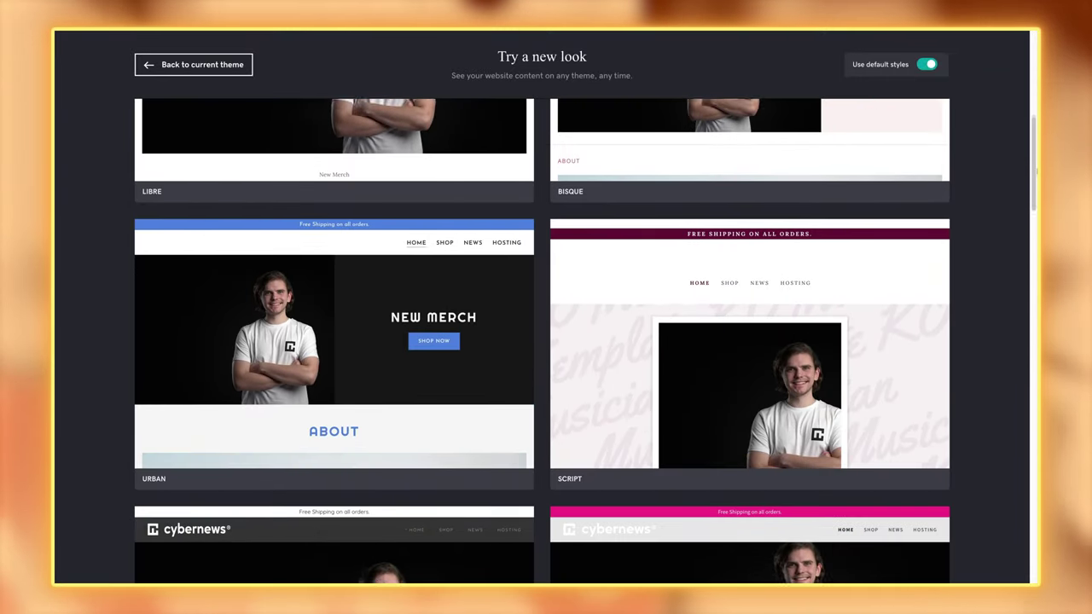
scroll(542, 341, "down", 4)
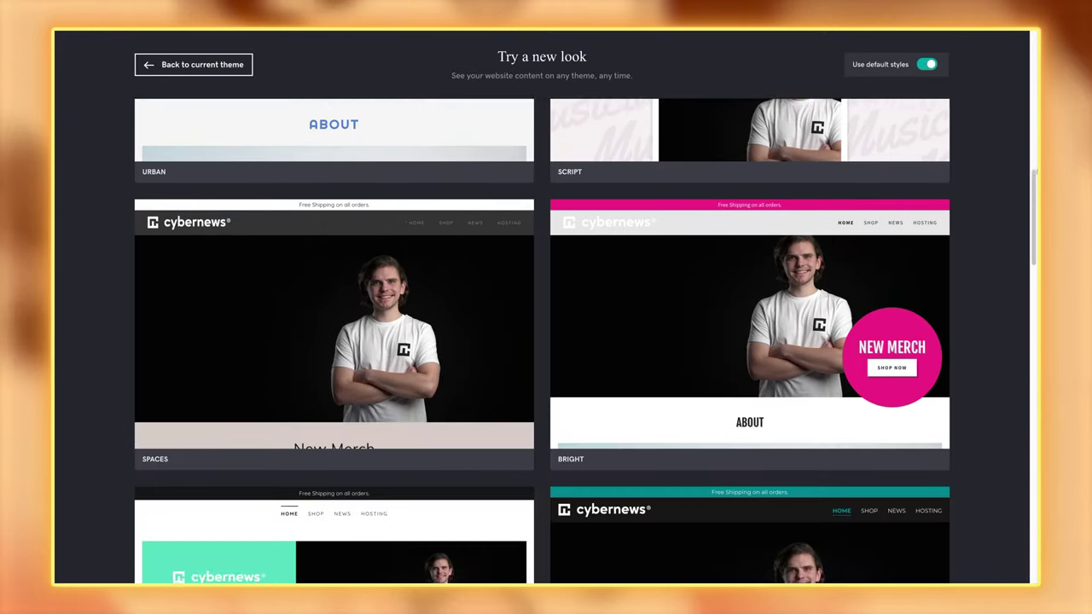
scroll(542, 342, "down", 4)
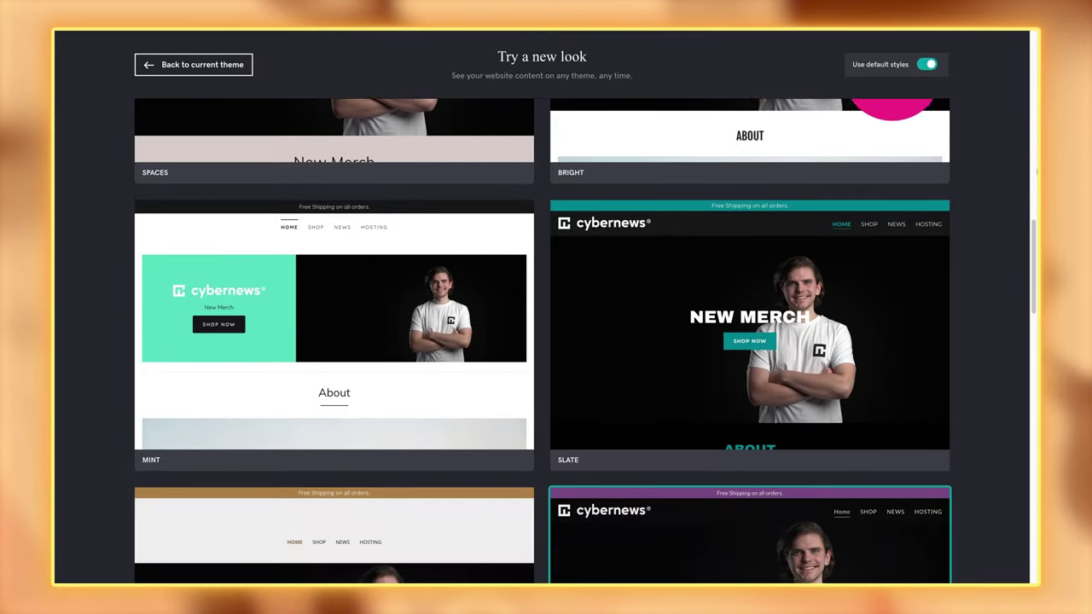
scroll(541, 341, "down", 4)
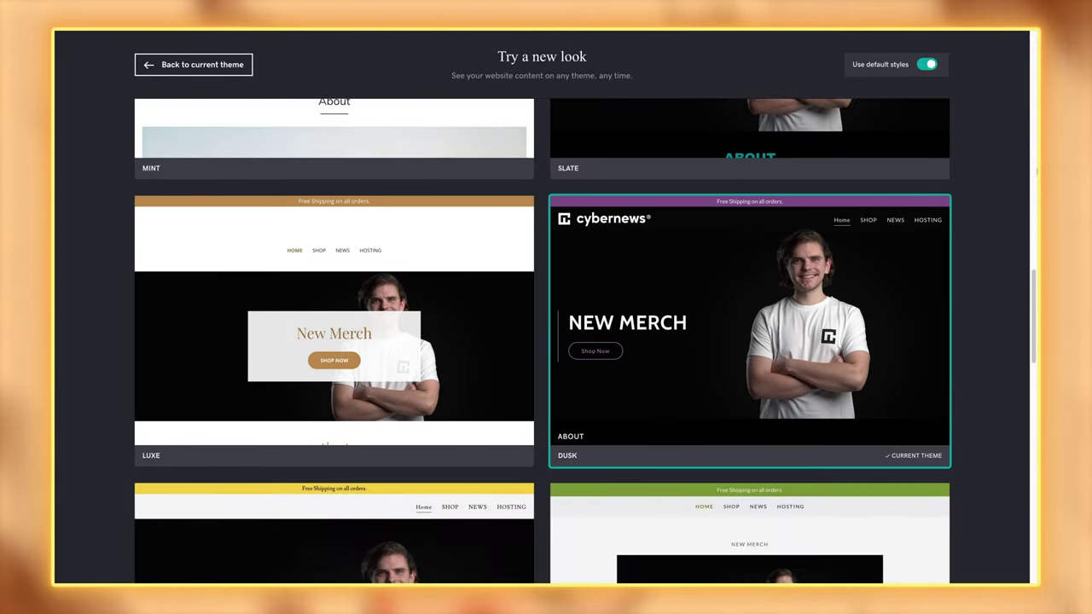
scroll(541, 342, "down", 4)
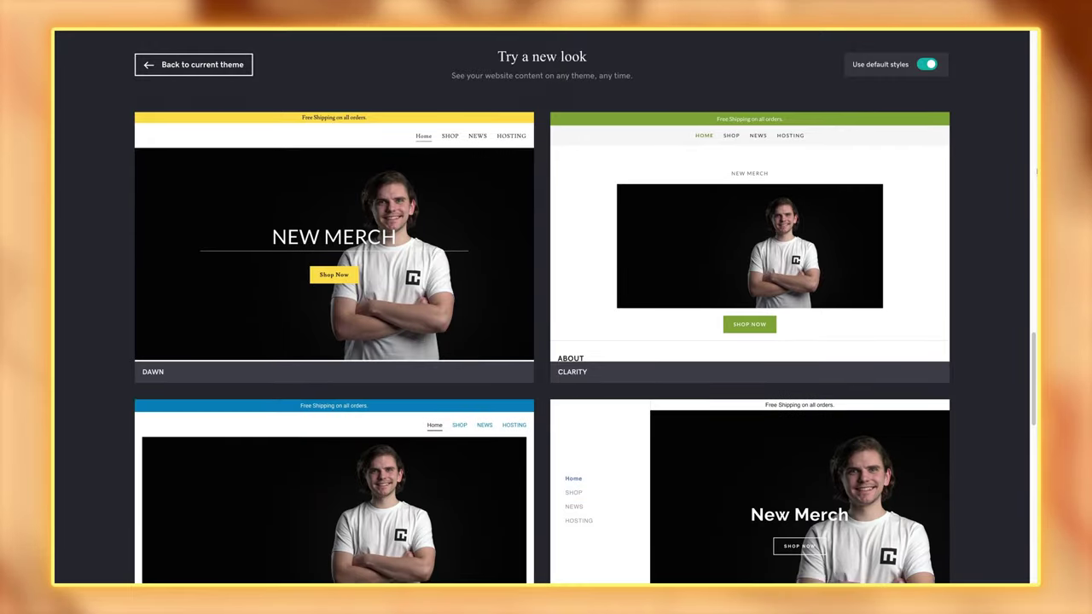
scroll(542, 341, "down", 1)
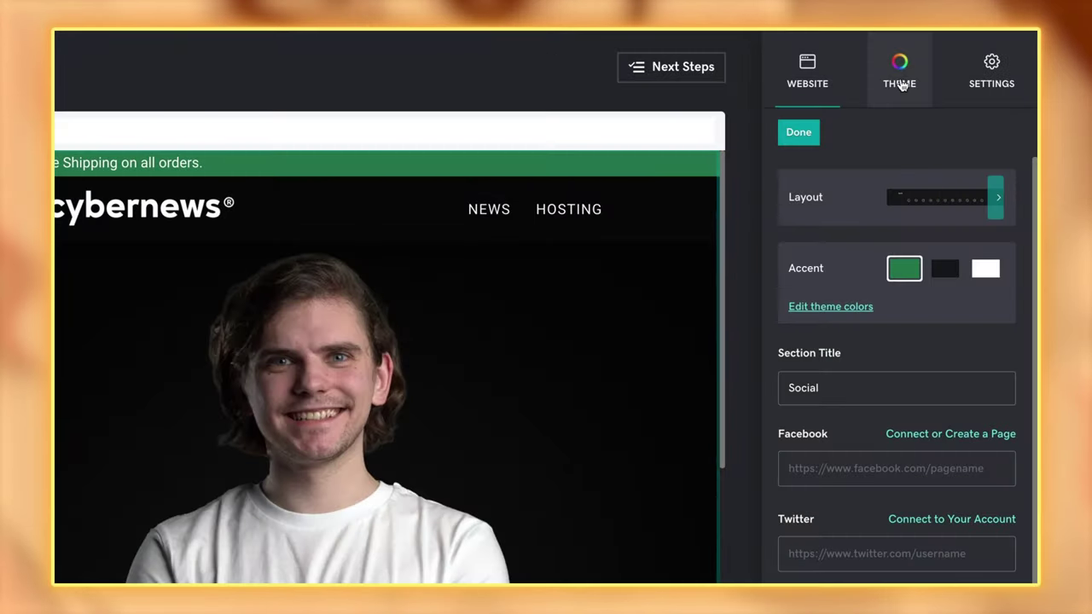
left_click(900, 82)
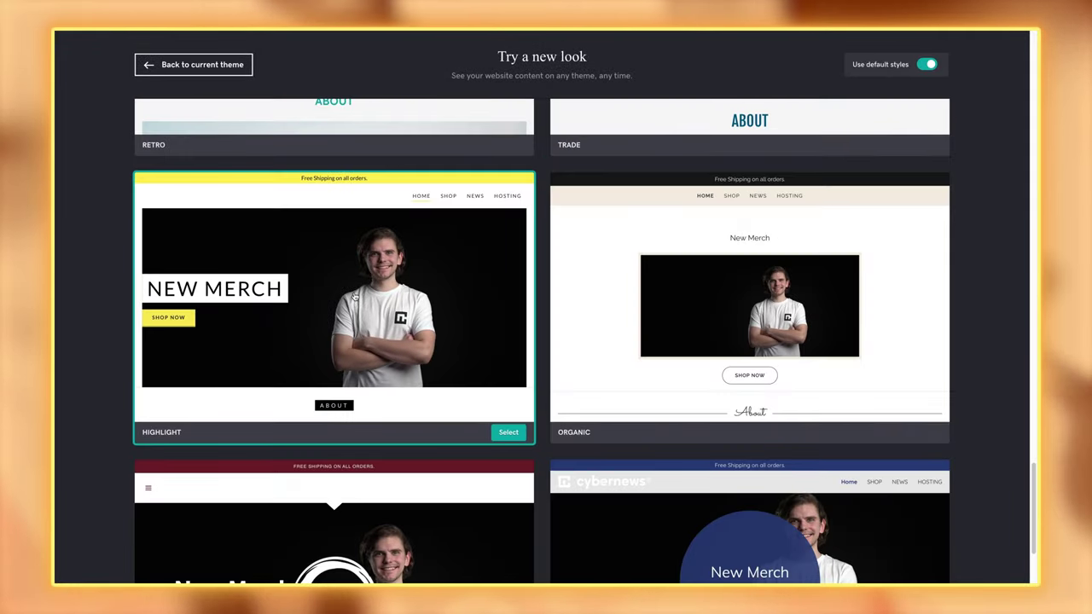
left_click(354, 296)
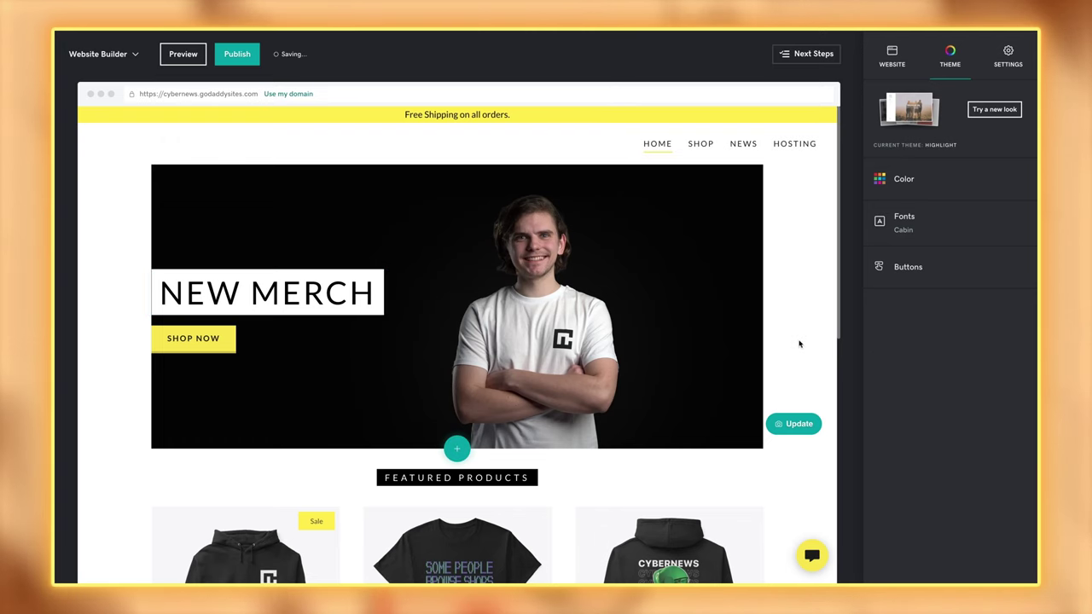
scroll(799, 344, "down", 5)
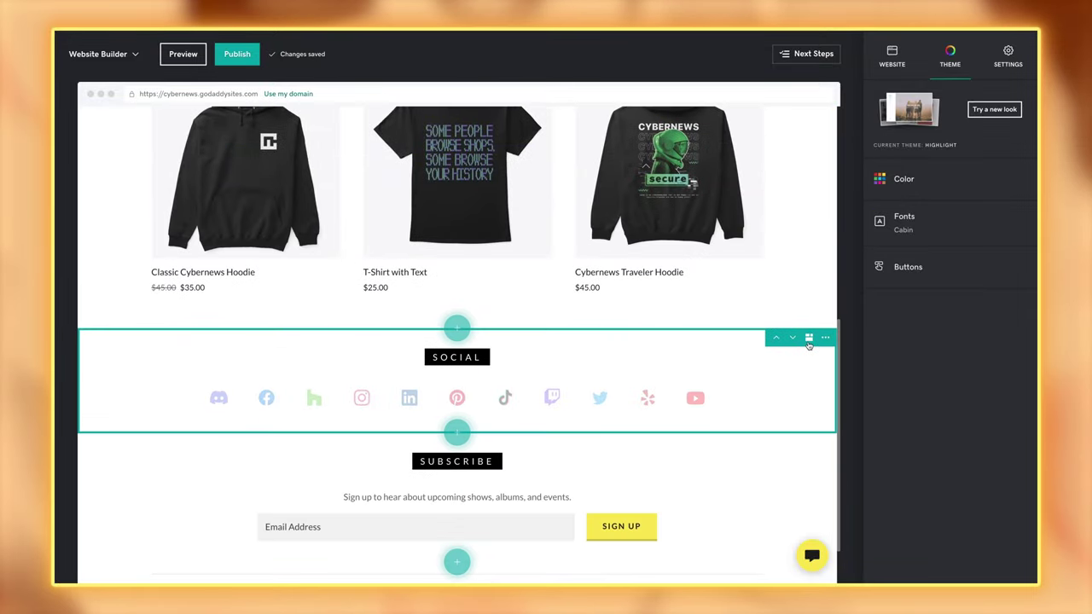
scroll(808, 345, "up", 5)
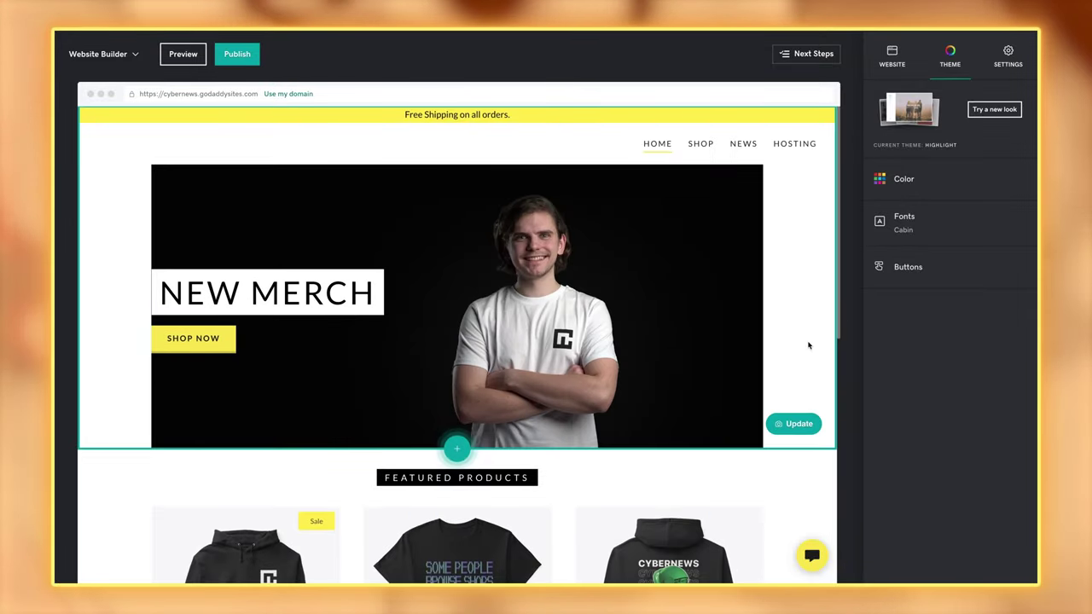
left_click(994, 109)
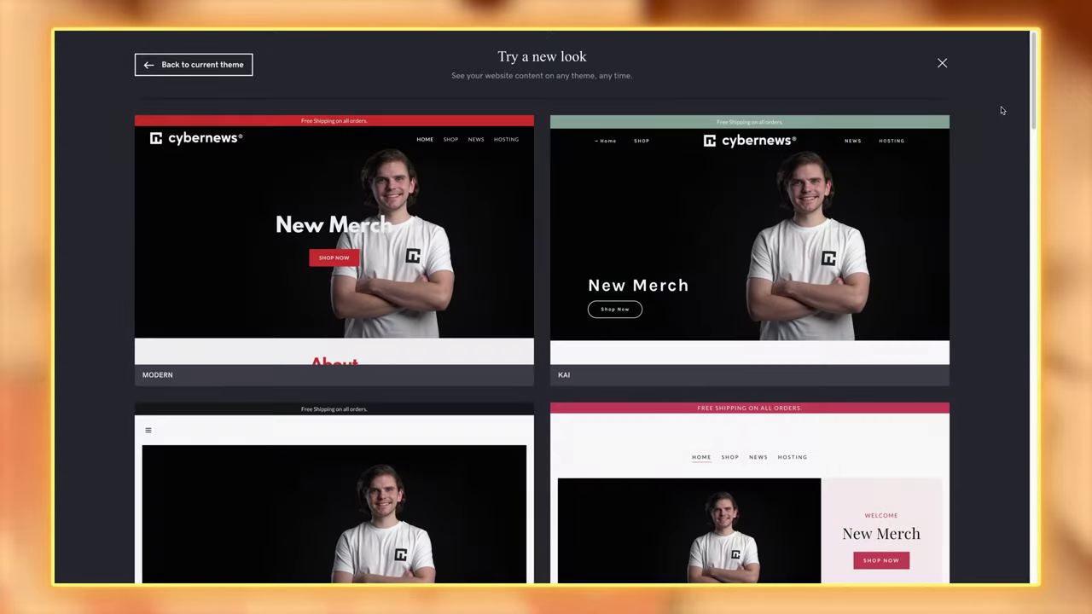
- Scroll through alternative themes such as Modern, Kai, Urban and Bright
scroll(513, 398, "down", 5)
scroll(538, 393, "down", 1)
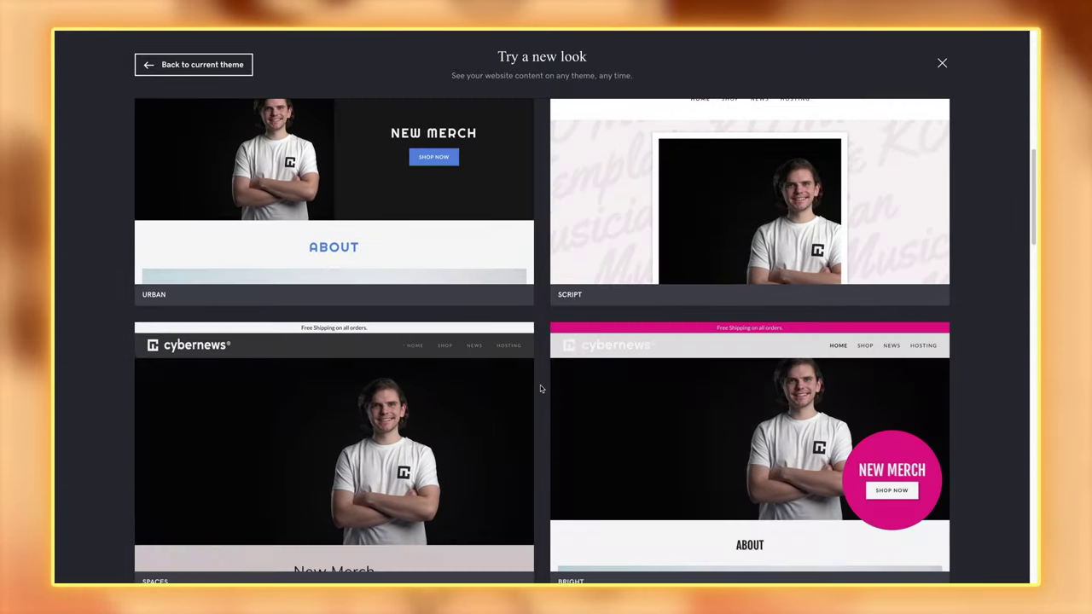
scroll(540, 388, "down", 4)
scroll(541, 385, "up", 2)
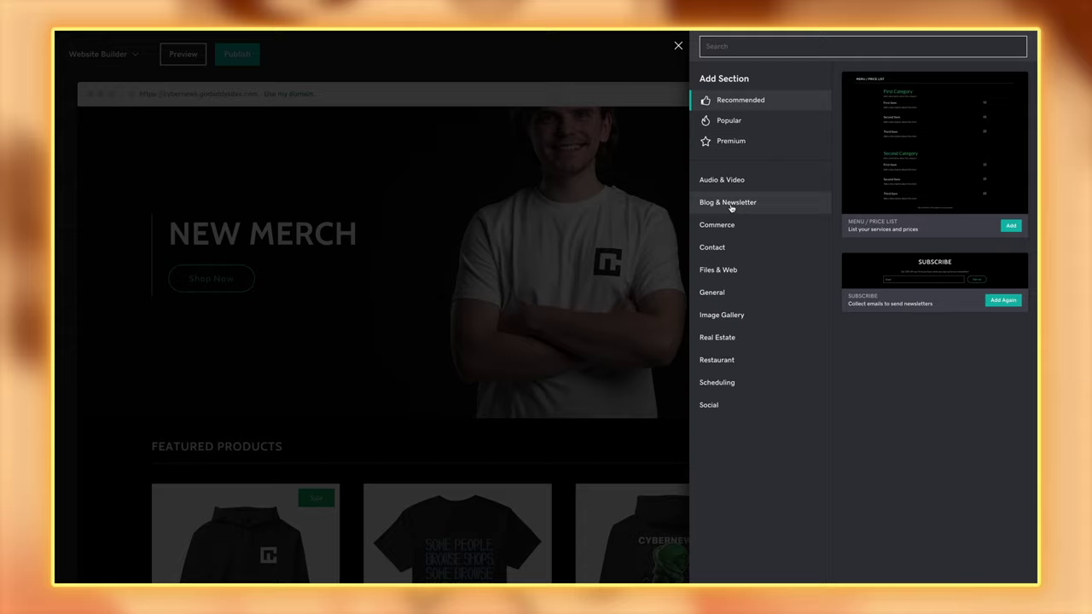
- Preview Blog, Audio, Livestream and Commerce Featured Categories section layouts in Add Section
left_click(722, 206)
left_click(718, 230)
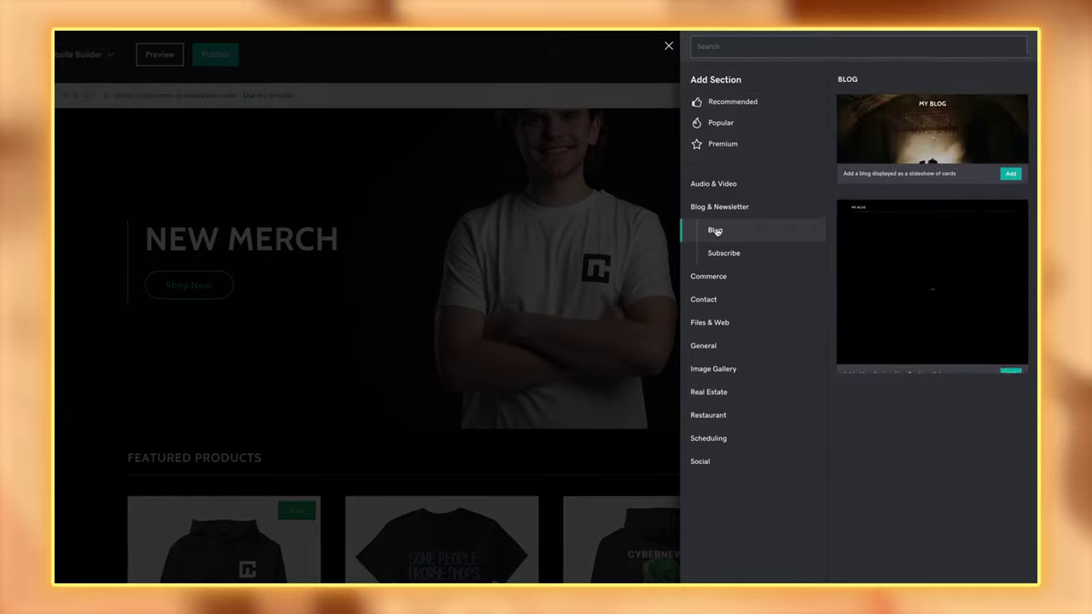
left_click(717, 189)
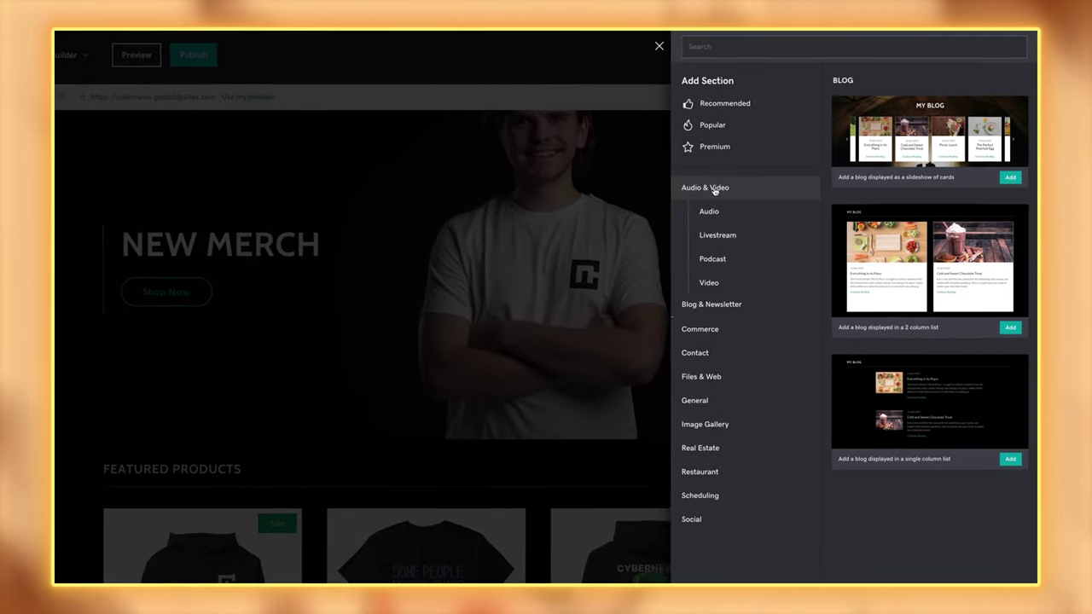
left_click(710, 214)
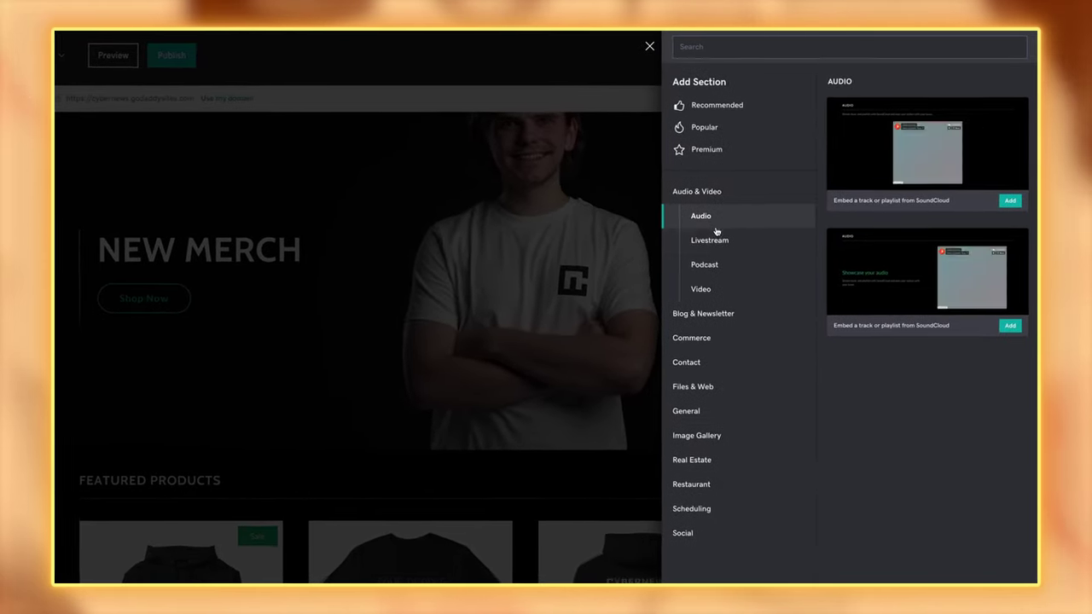
left_click(723, 240)
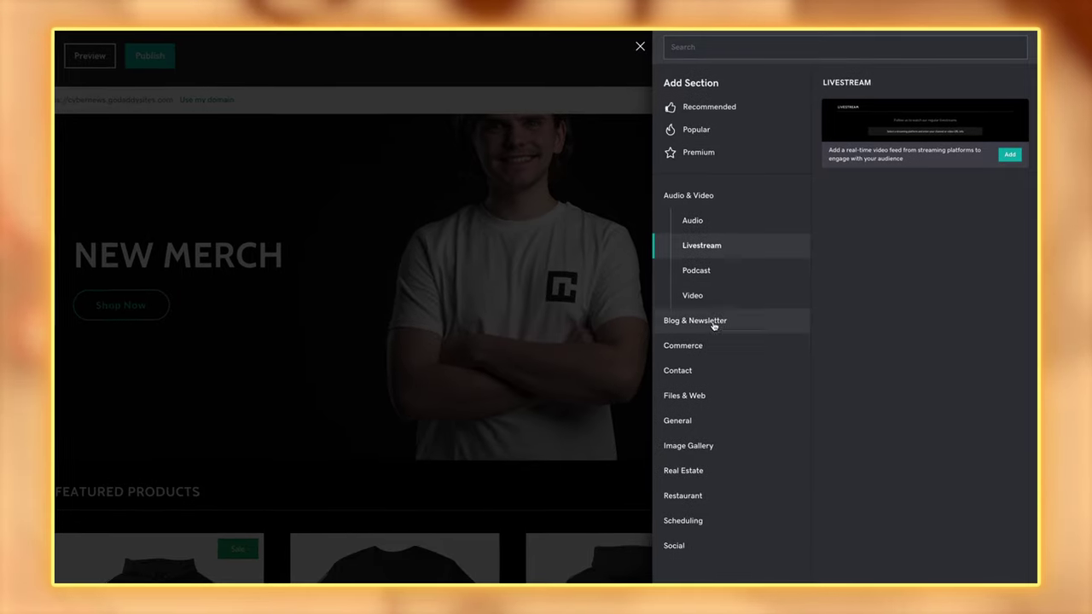
left_click(686, 343)
left_click(712, 284)
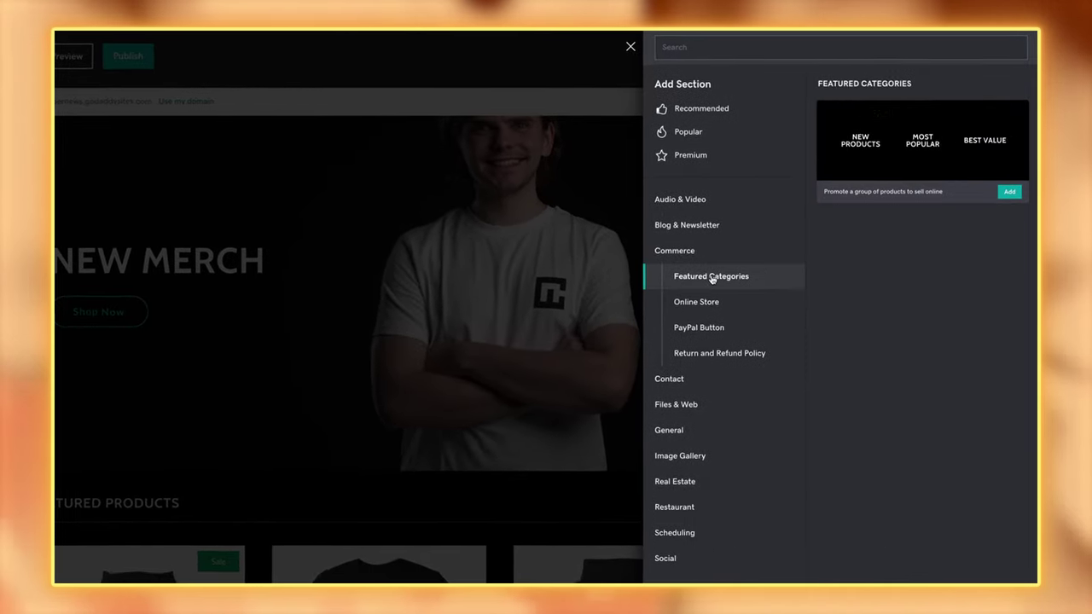
- Preview PayPal Button layouts, then inspect the countdown's timer, Background Image and After Countdown options
left_click(701, 333)
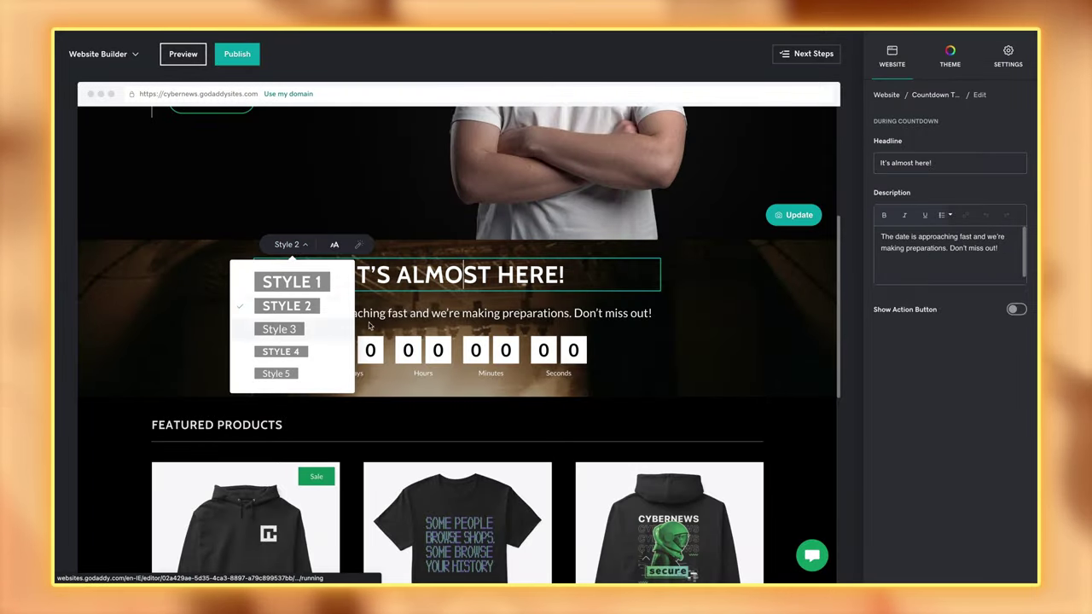
left_click(526, 314)
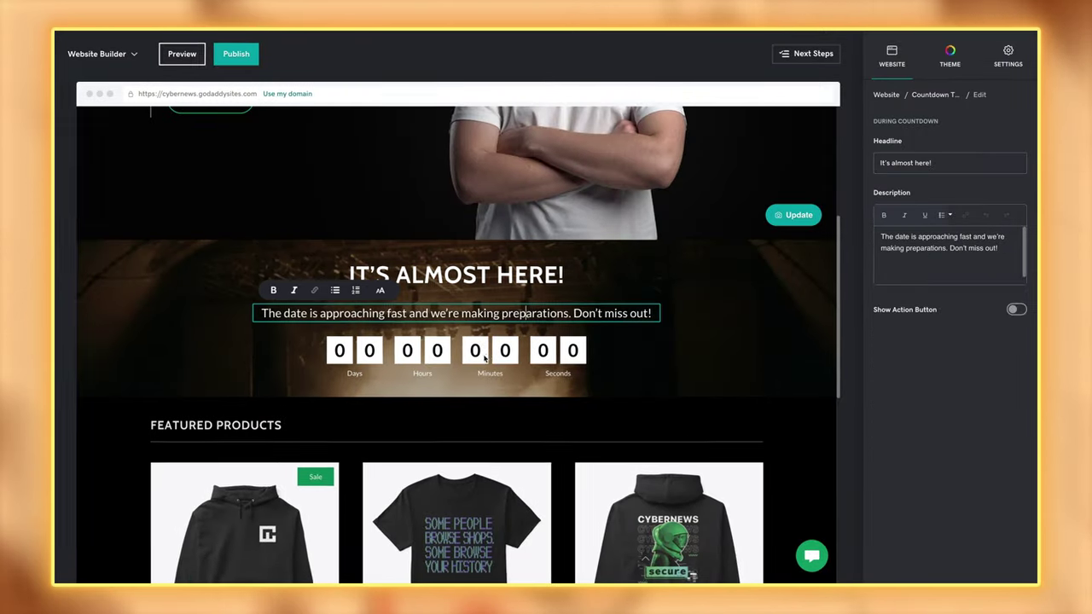
left_click(601, 348)
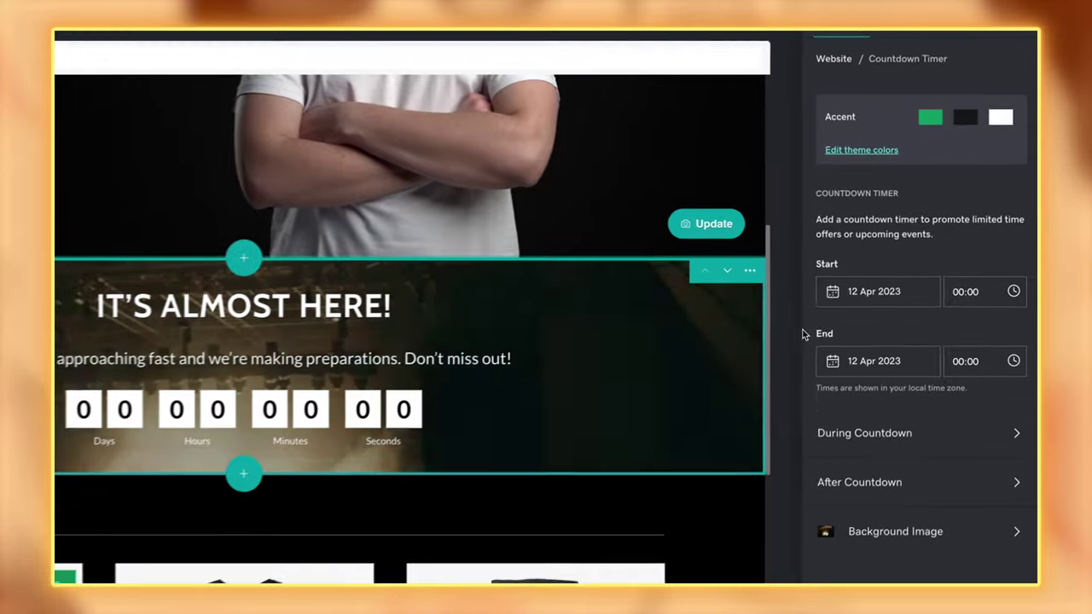
left_click(942, 556)
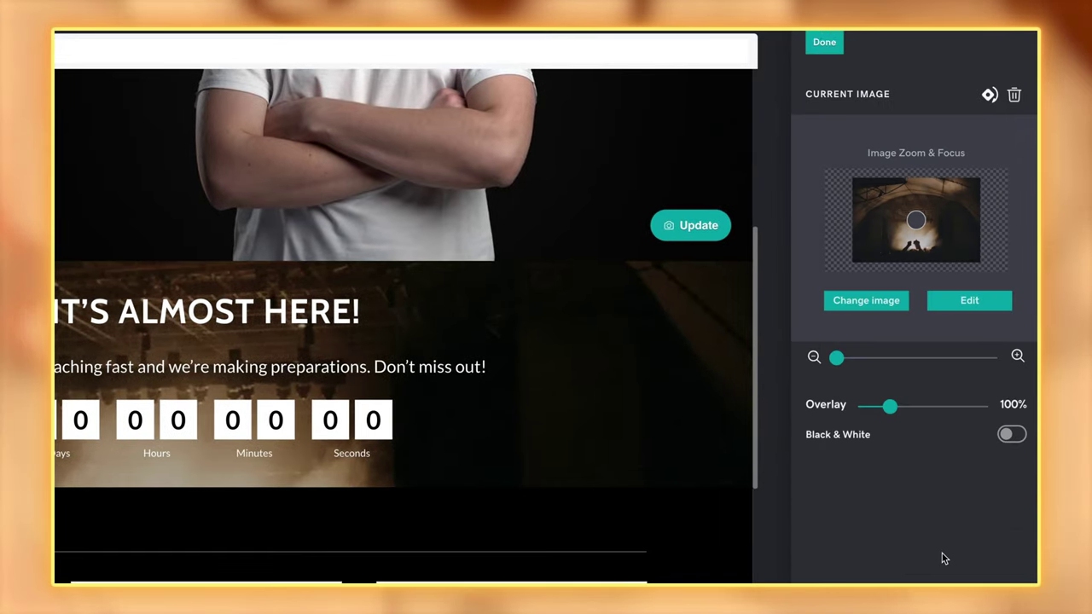
left_click(824, 53)
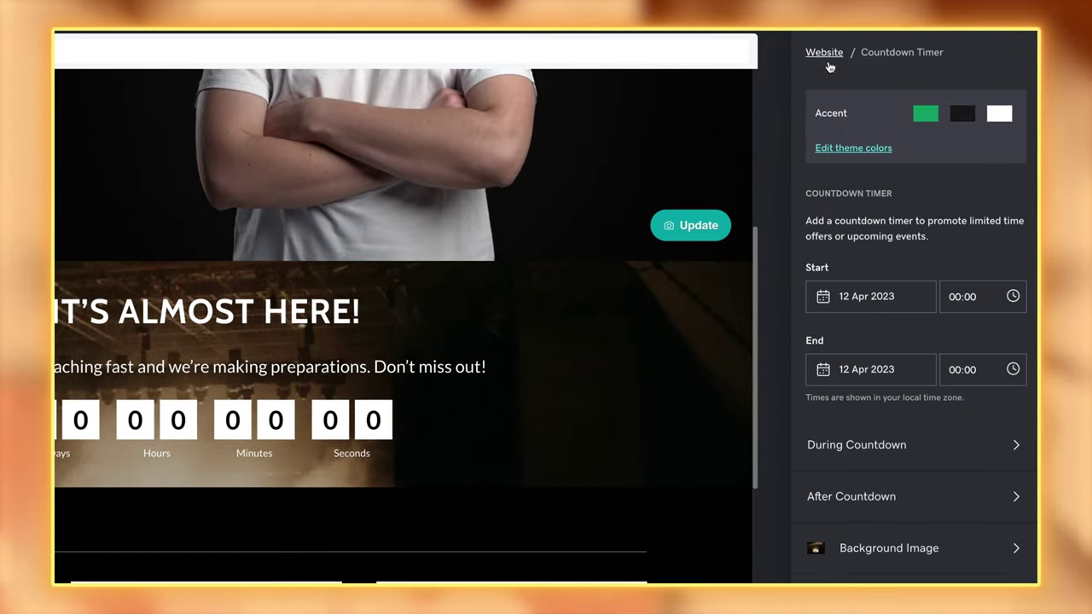
left_click(888, 501)
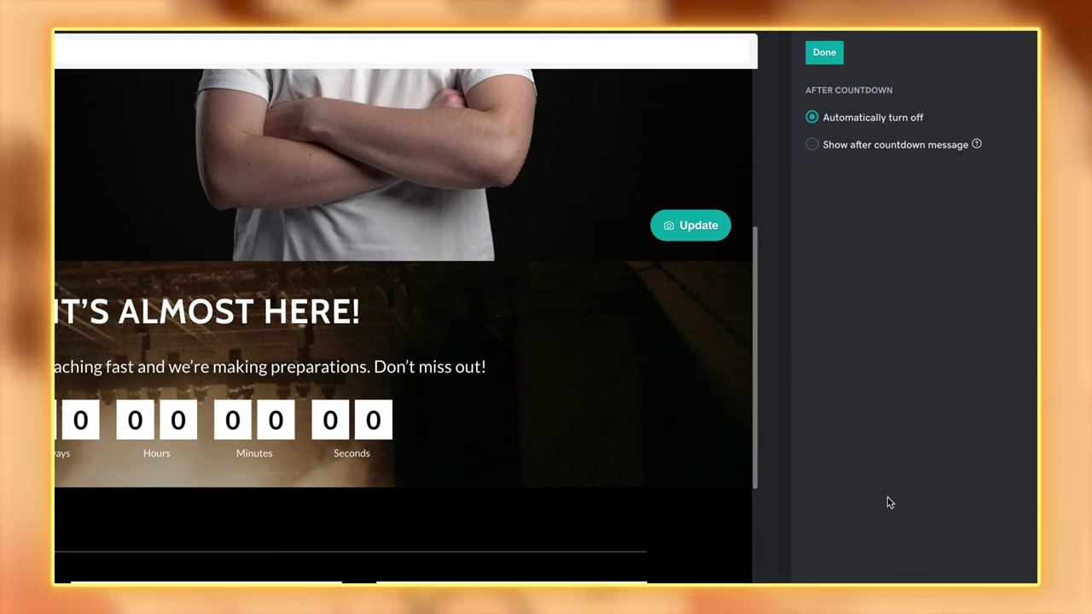
left_click(831, 56)
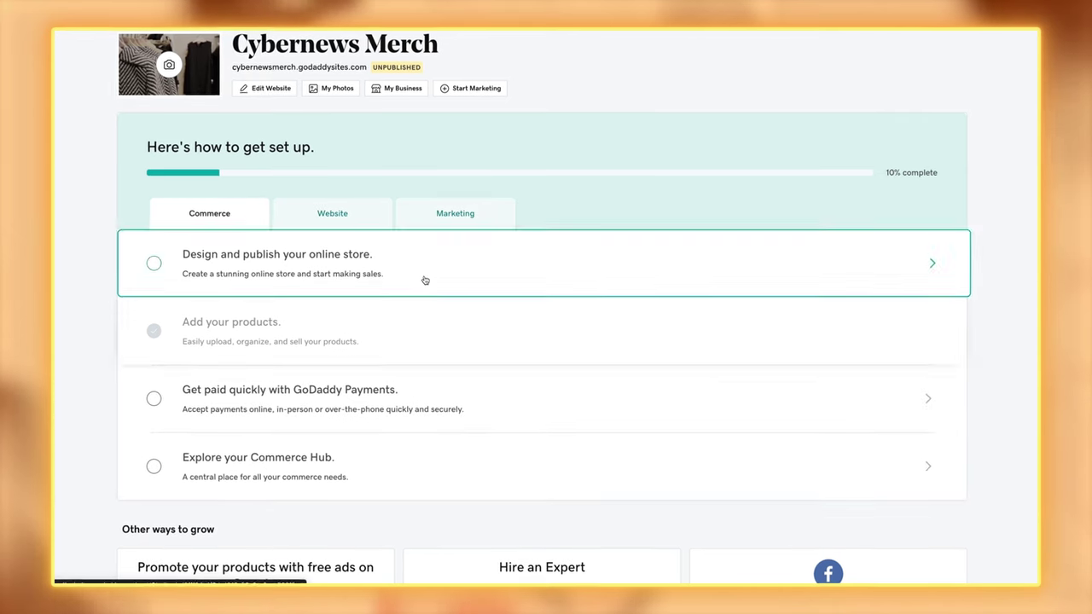
- Review the Marketing and Website tasks in the setup checklist
left_click(454, 218)
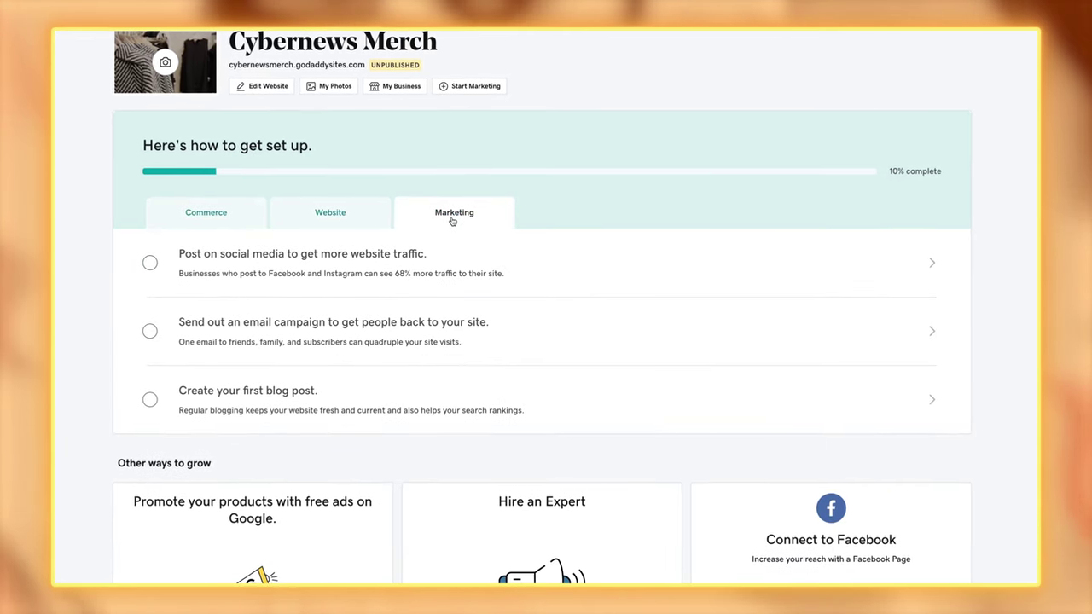
left_click(294, 219)
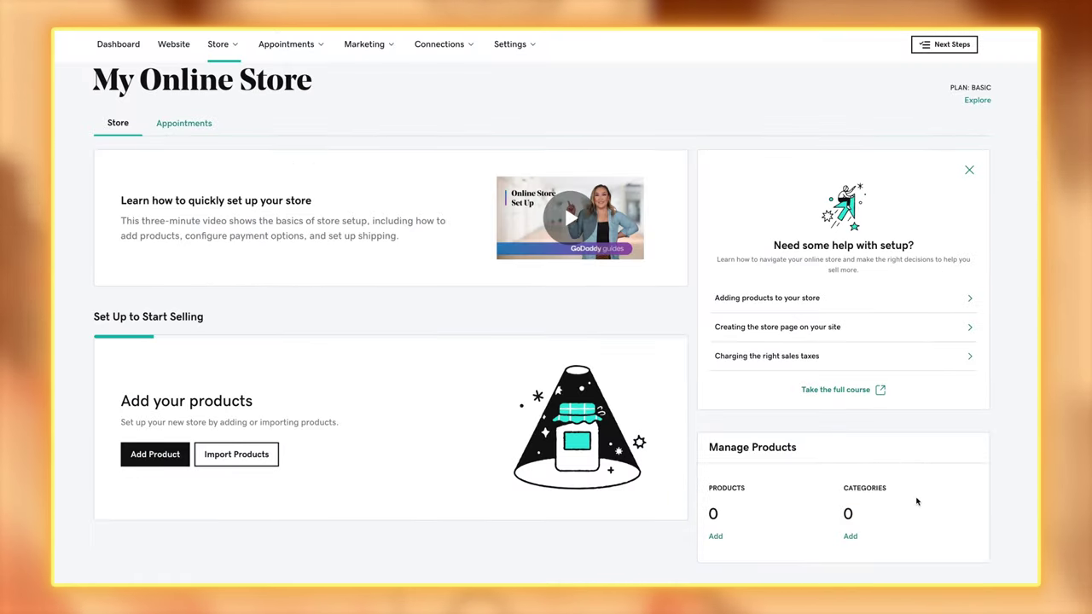
- Add the Classic Cybernews Hoodie product at 45.00 with a 35.00 sale price and review its inventory options
left_click(153, 454)
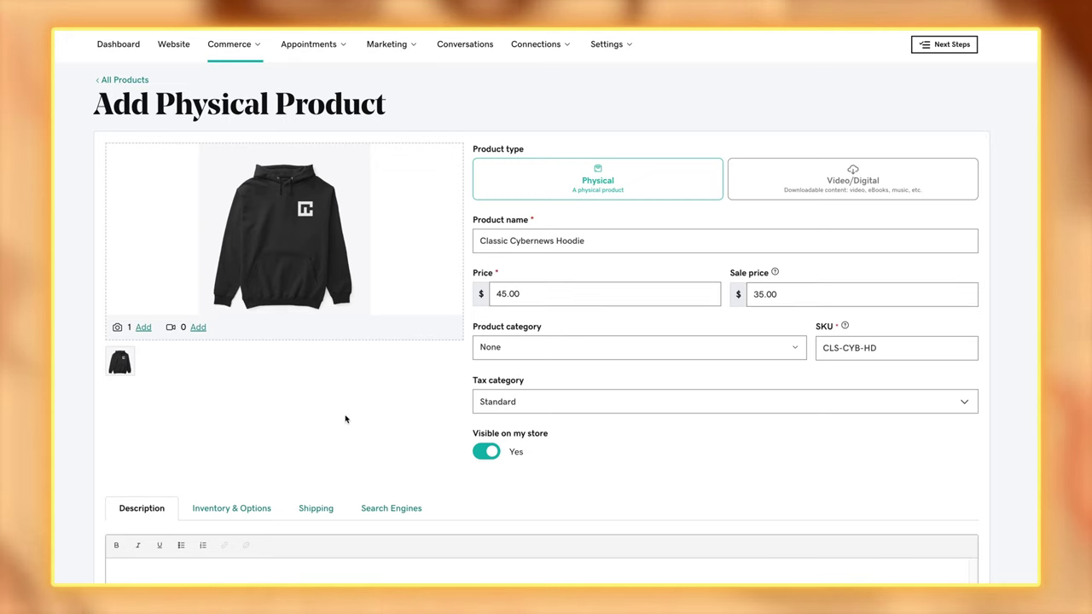
scroll(61, 439, "down", 3)
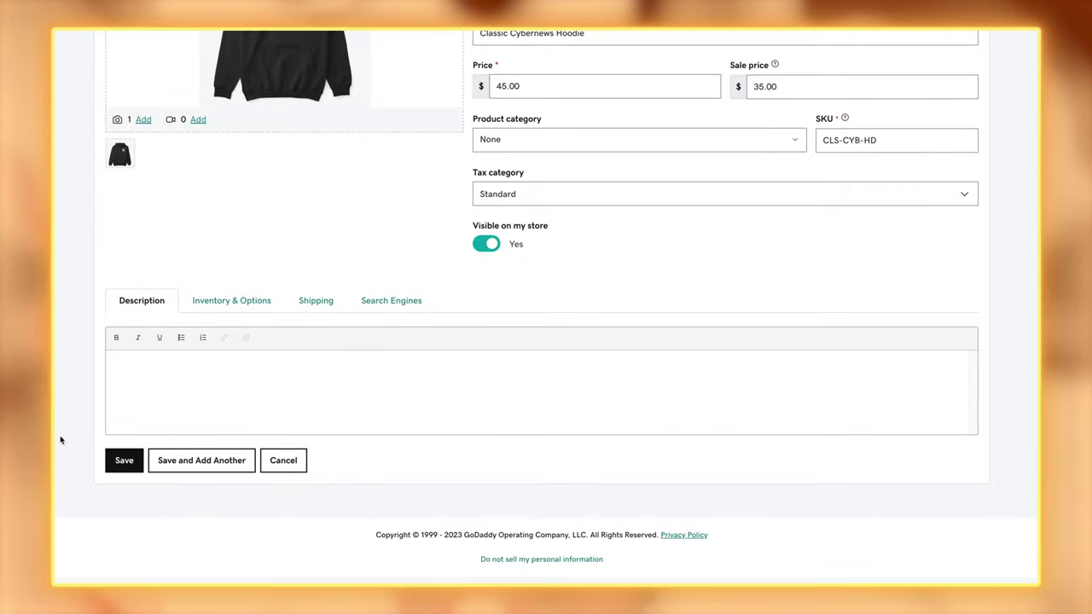
left_click(217, 301)
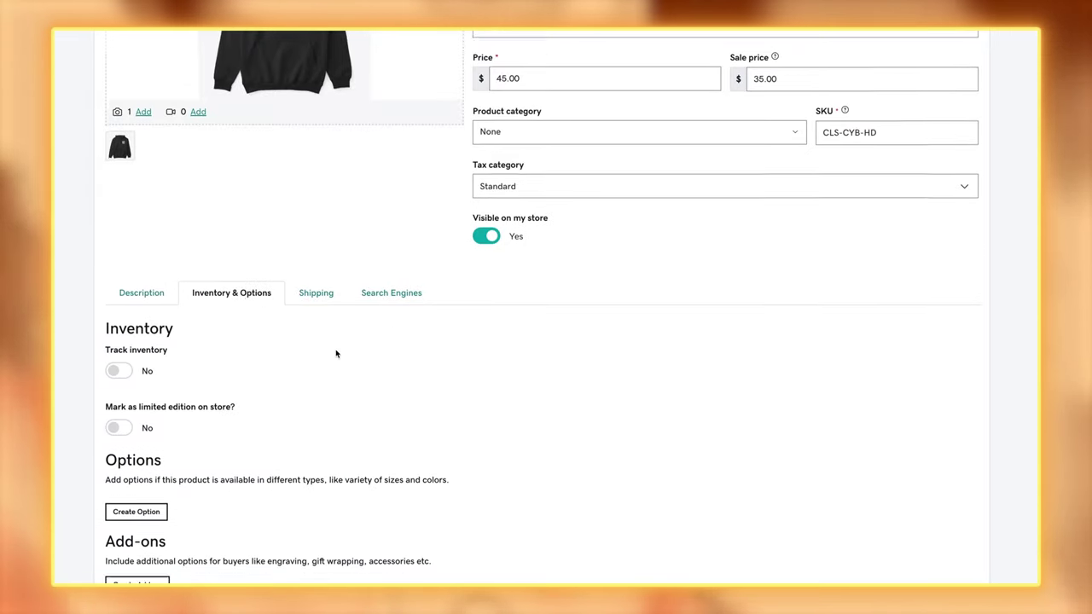
scroll(336, 353, "down", 2)
- Check the hoodie's shipping and search engine settings, save it, and advance the SEO wizard
left_click(314, 134)
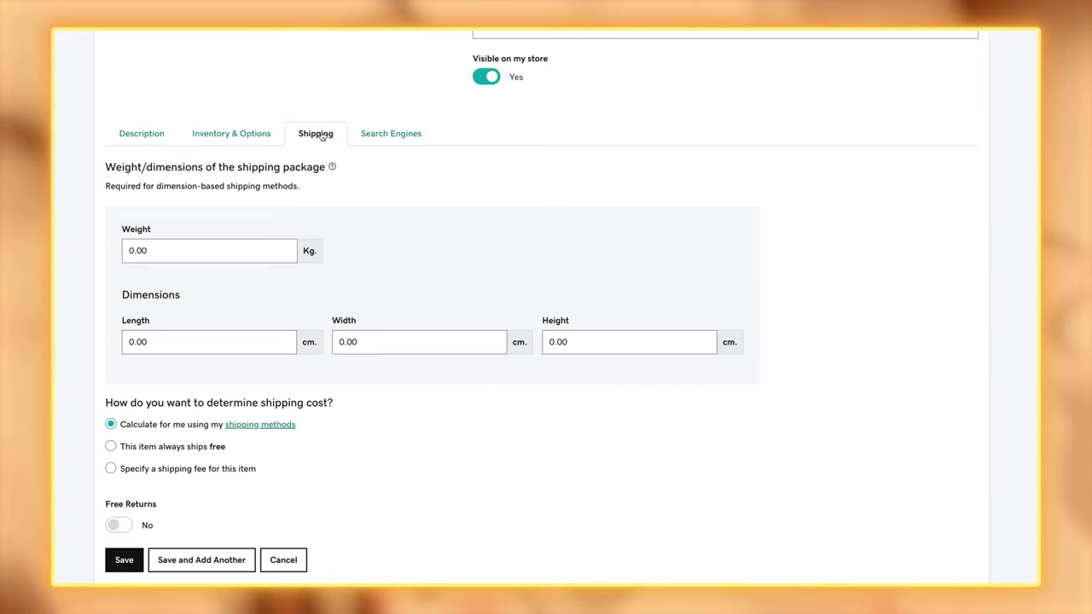
left_click(383, 137)
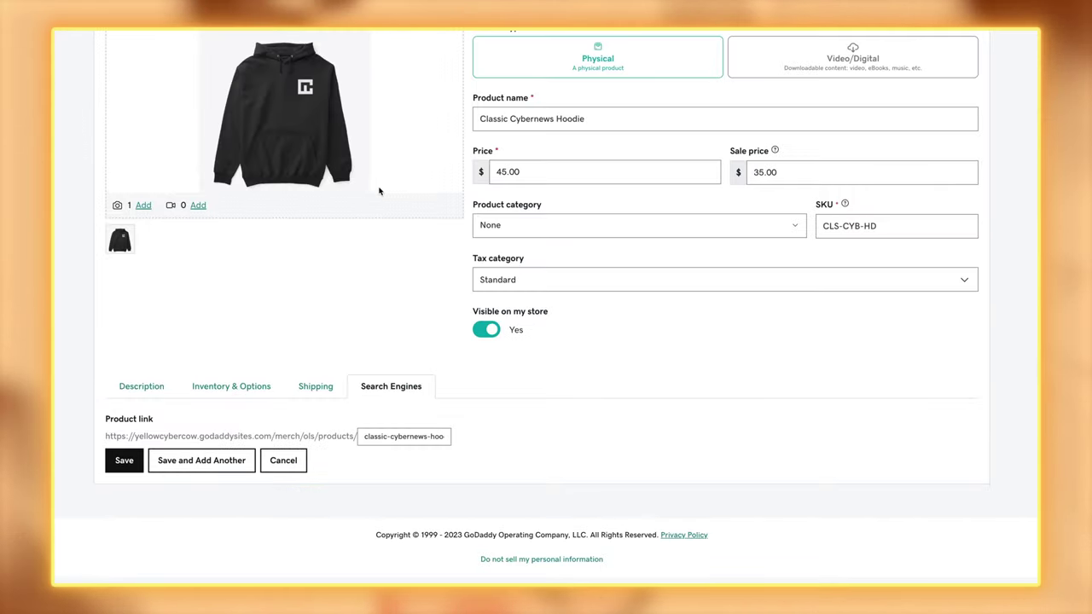
left_click(124, 460)
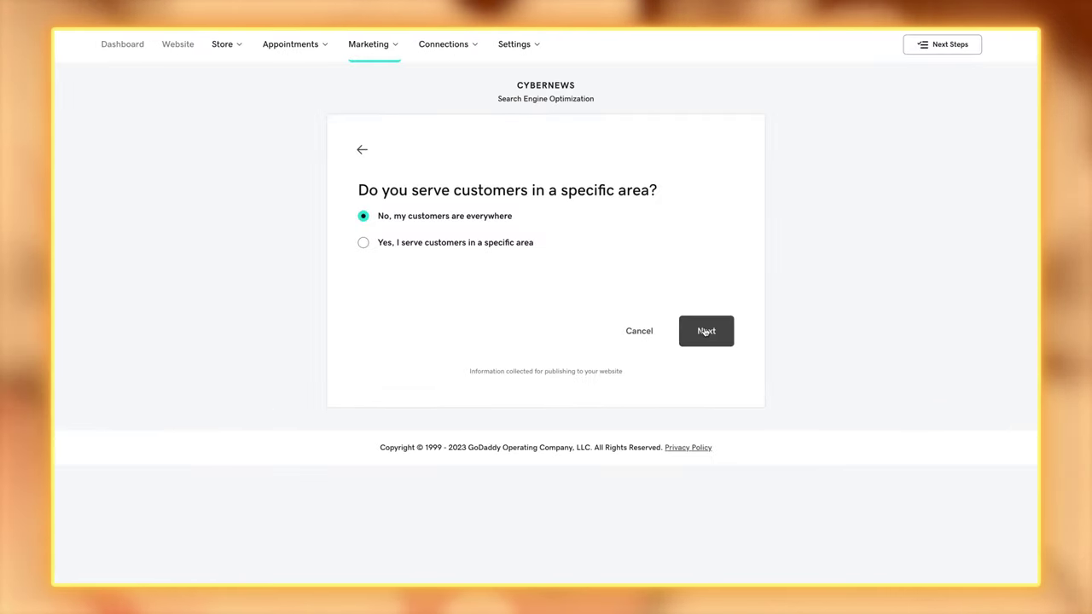
left_click(704, 332)
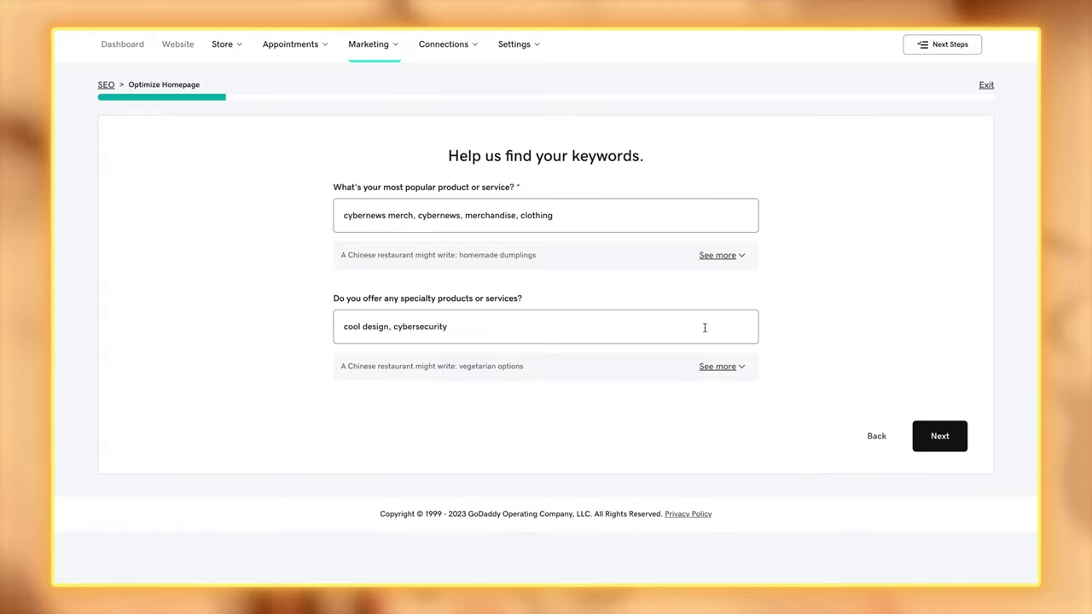
- Submit the keyword answers and pick cybernews merch as the homepage keyword
left_click(939, 437)
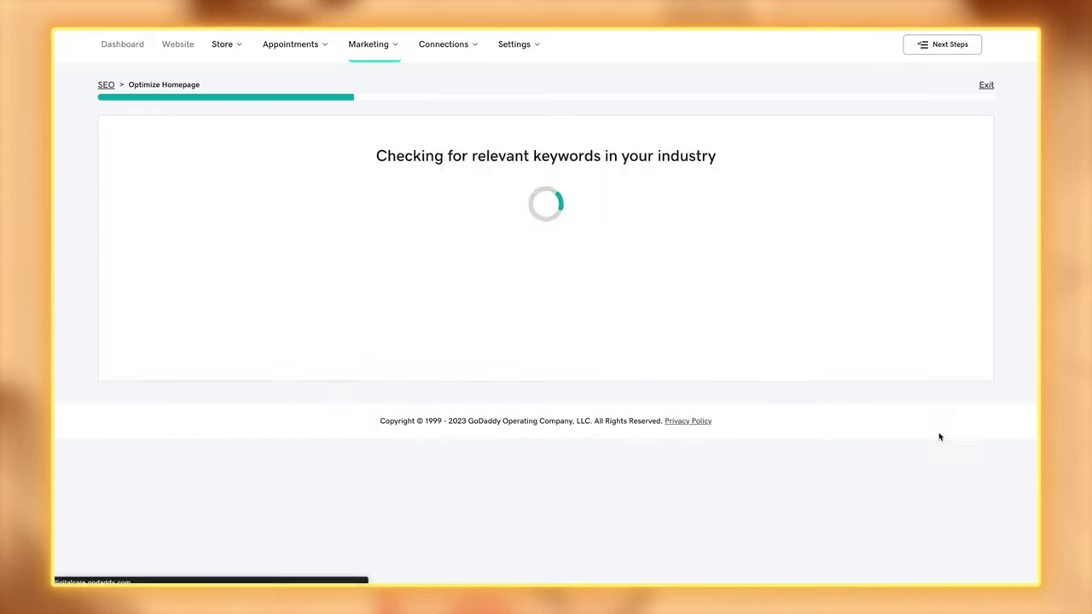
left_click(309, 213)
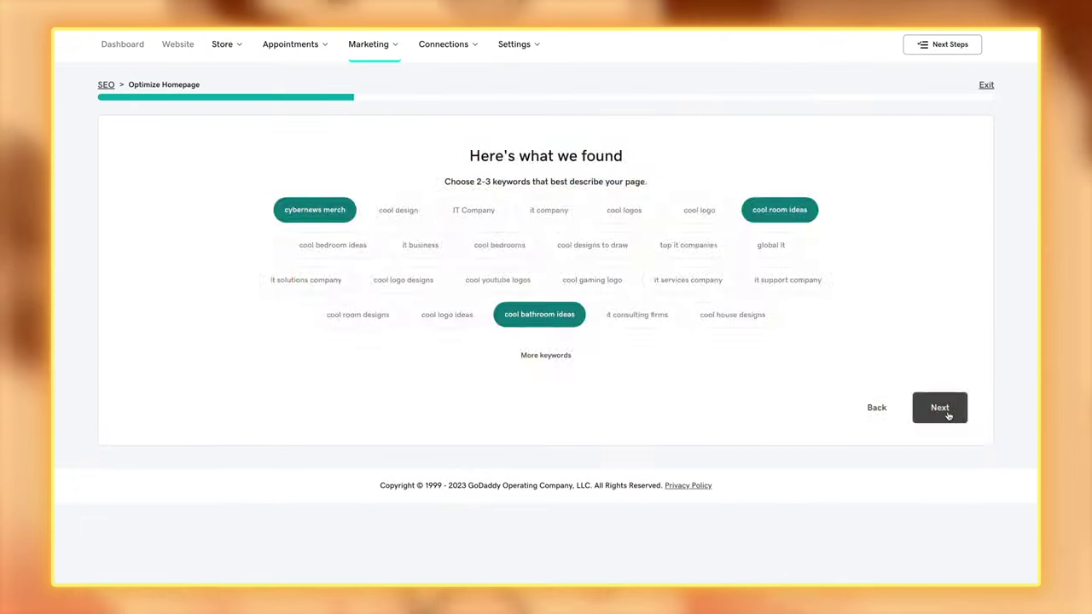
left_click(944, 412)
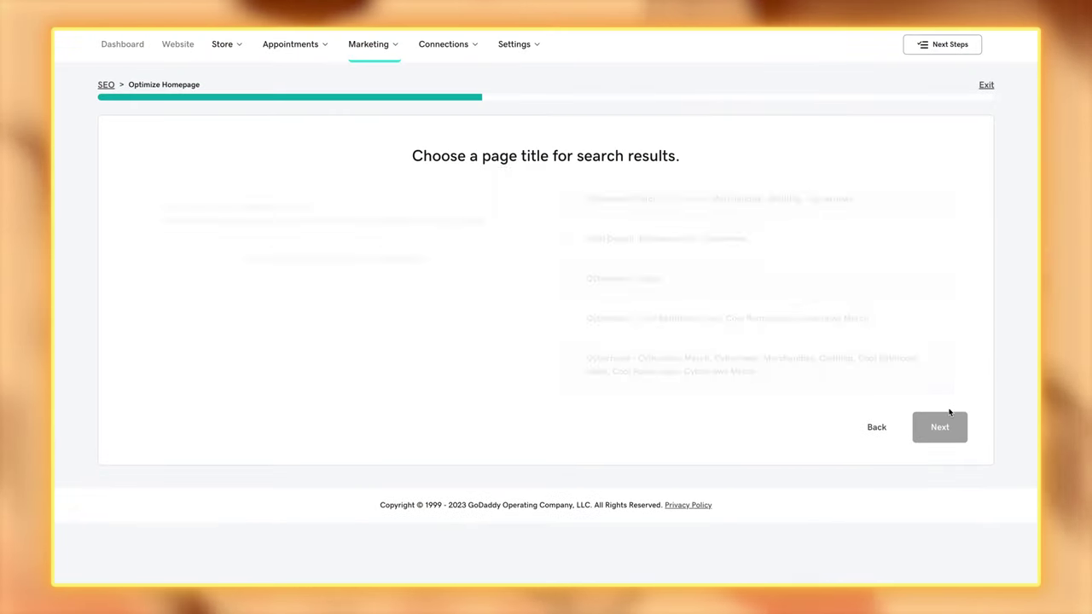
- Use the Cybernews Merch search title and build the description from cybernews merch, cool room ideas and cool bathroom ideas
left_click(810, 199)
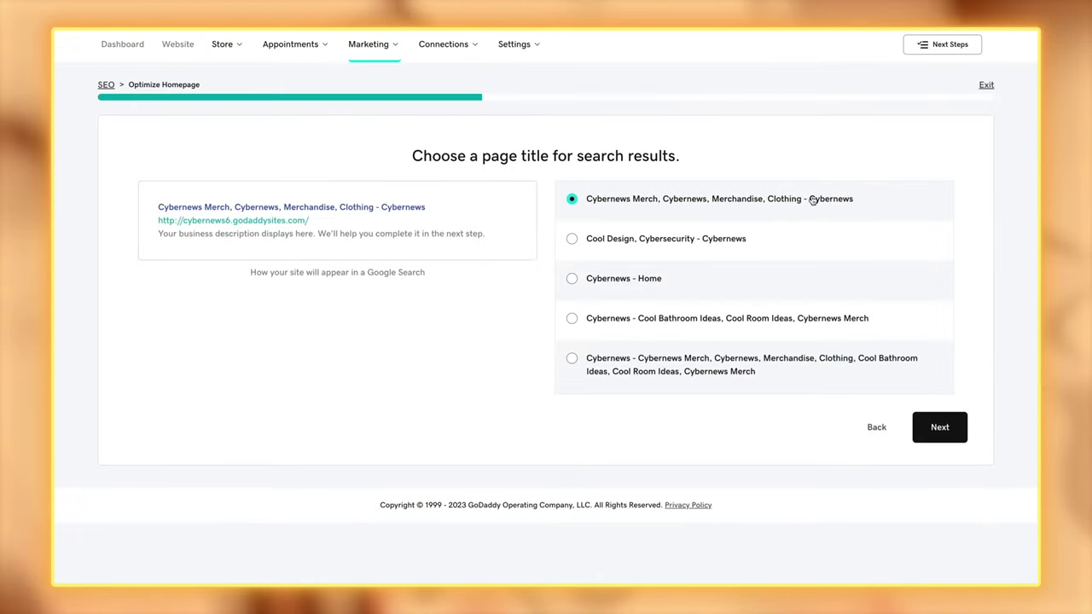
left_click(939, 431)
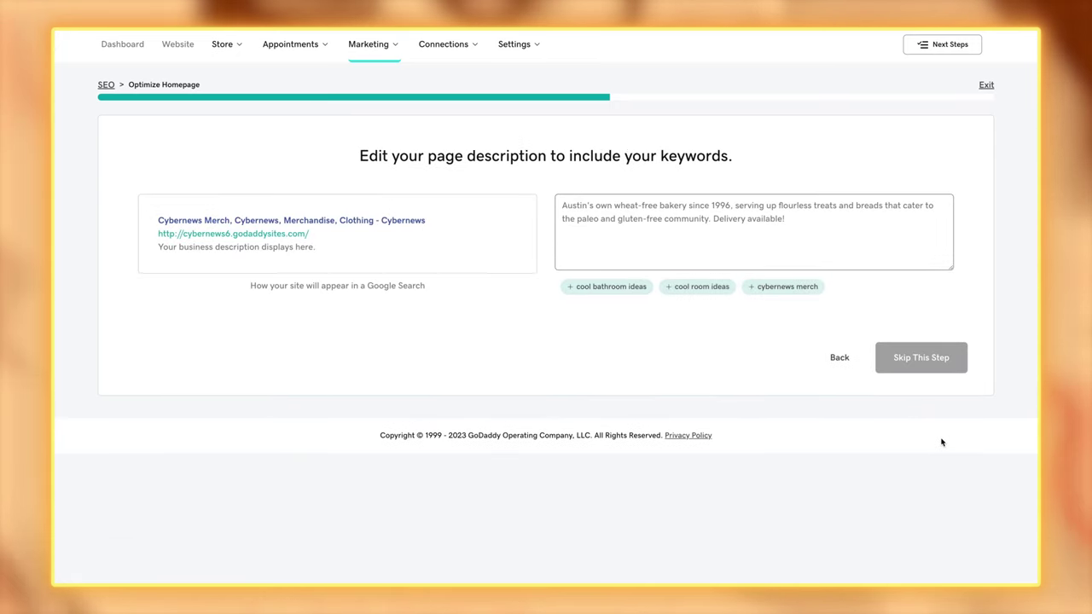
left_click(788, 286)
left_click(686, 303)
left_click(597, 303)
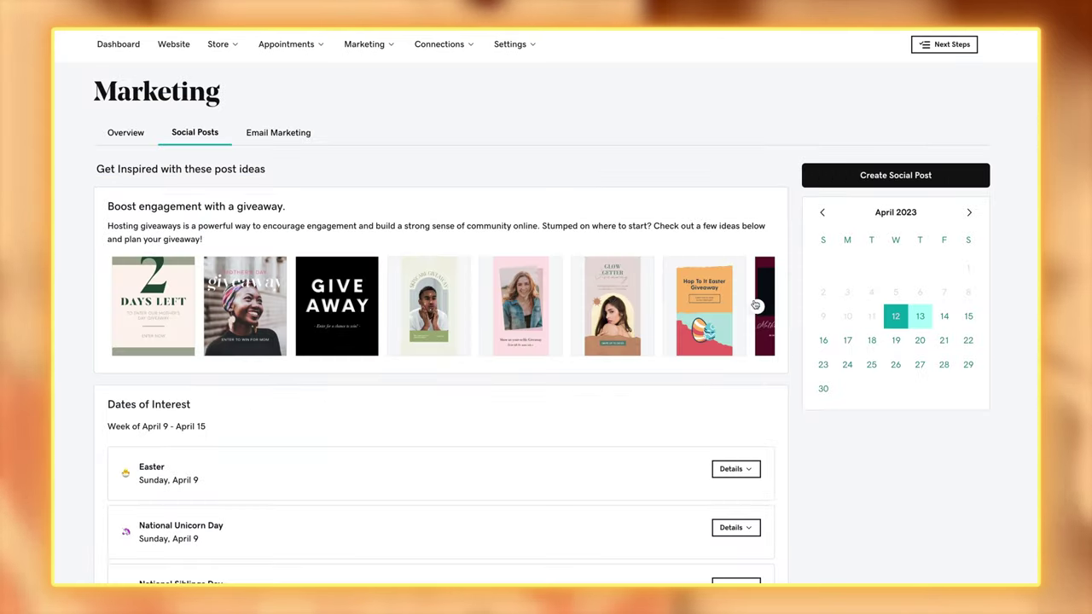
- Browse more giveaway post ideas, then start a 'Merch' email styled with the Modern theme
left_click(757, 308)
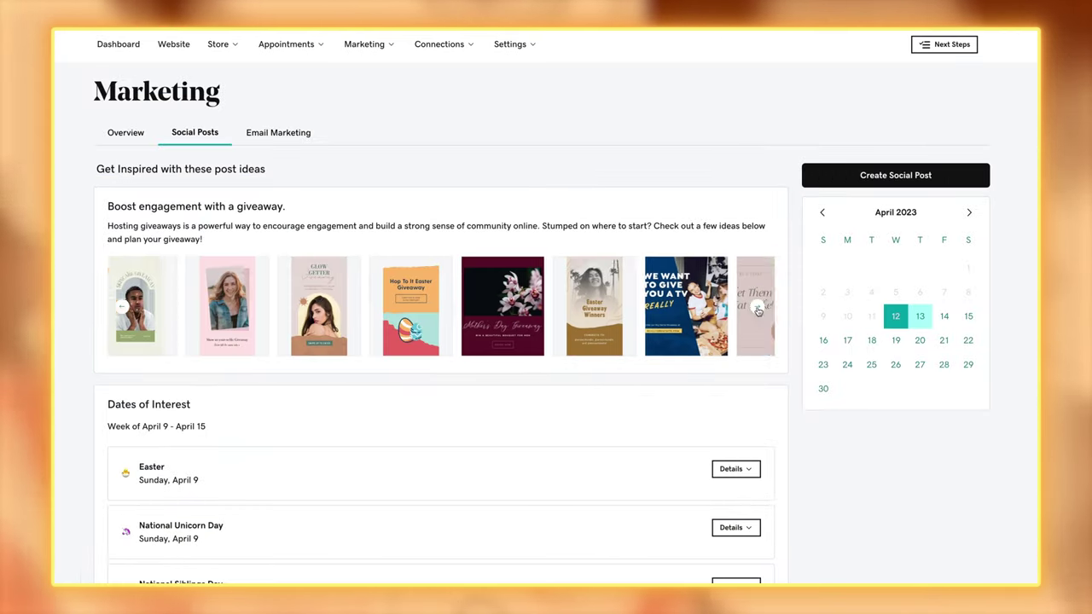
left_click(757, 308)
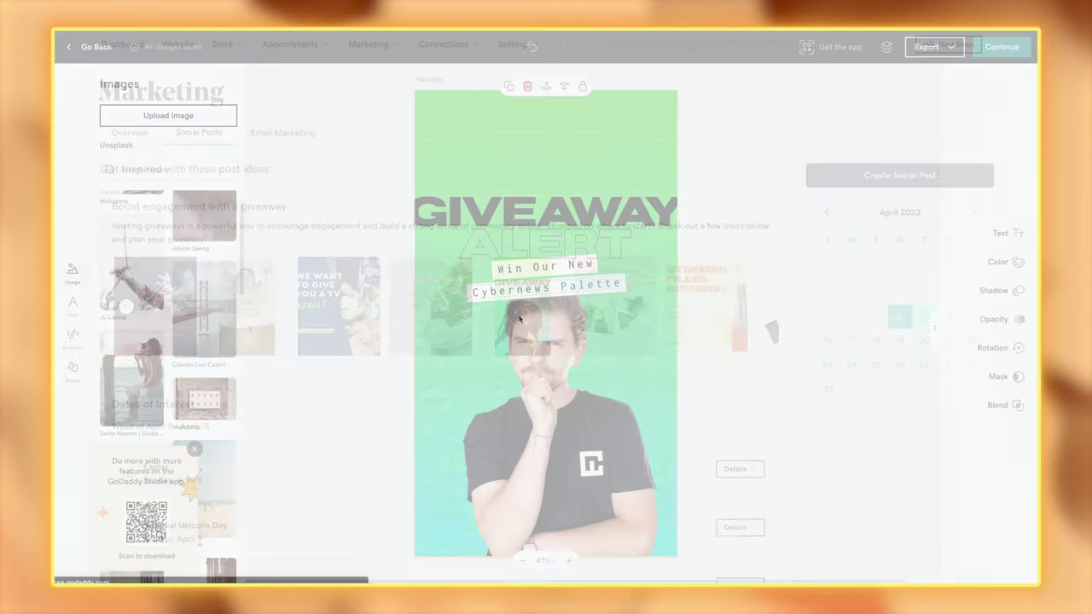
type("Merch")
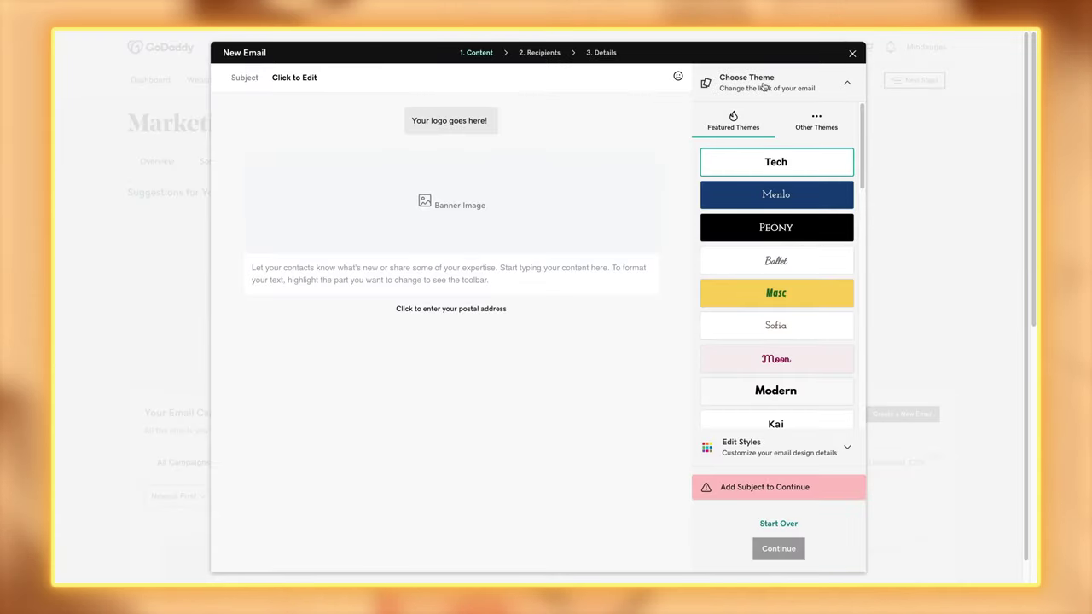
left_click(766, 395)
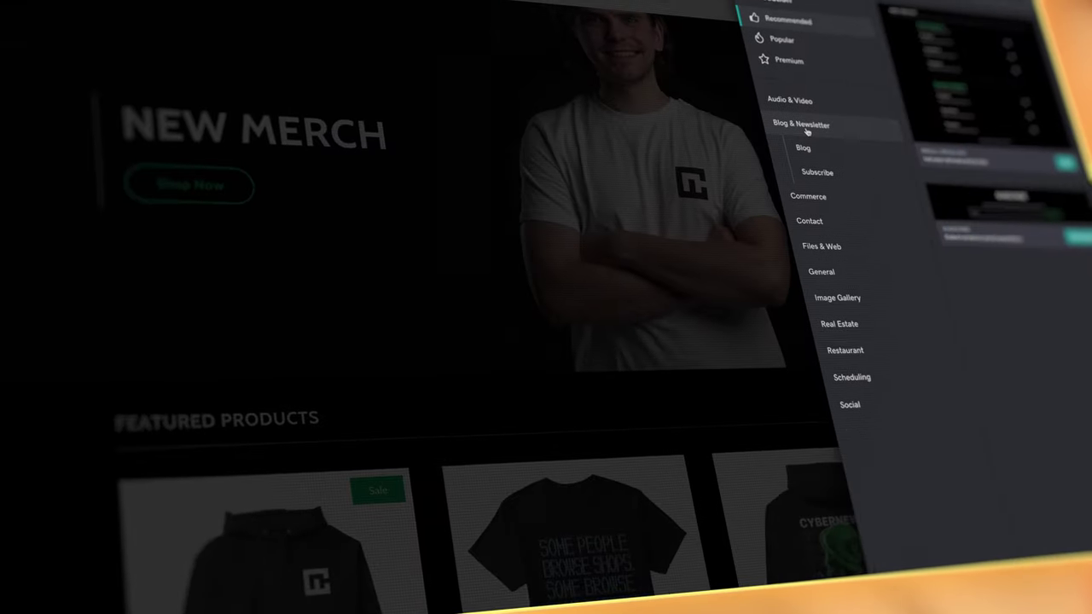
- Browse the Blog section templates, then enter 45 as the hoodie's regular price
left_click(807, 167)
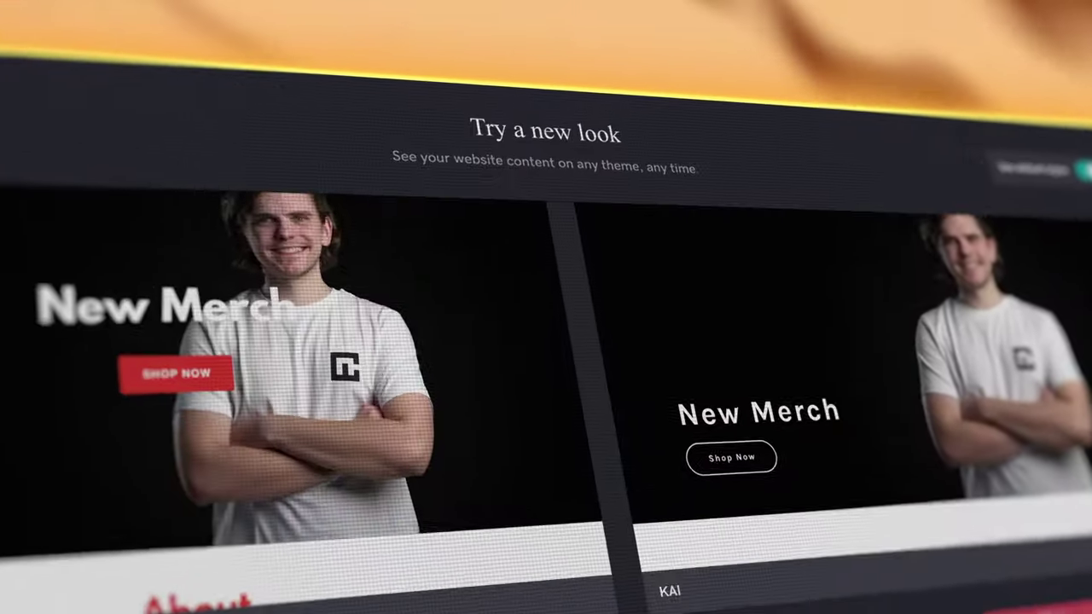
scroll(546, 384, "down", 5)
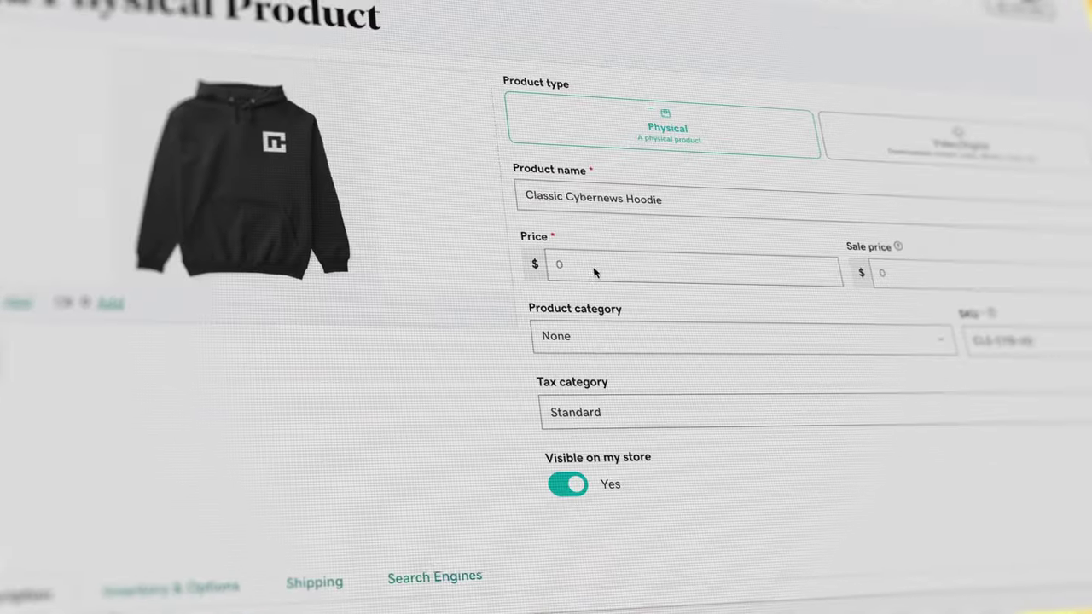
left_click(577, 263)
type("45")
left_click(840, 284)
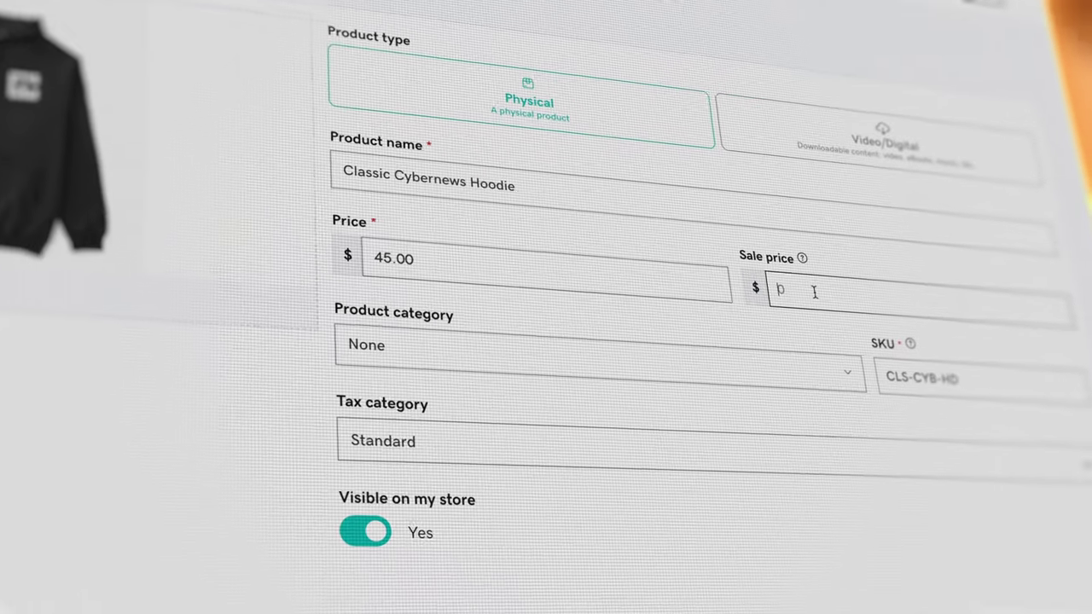